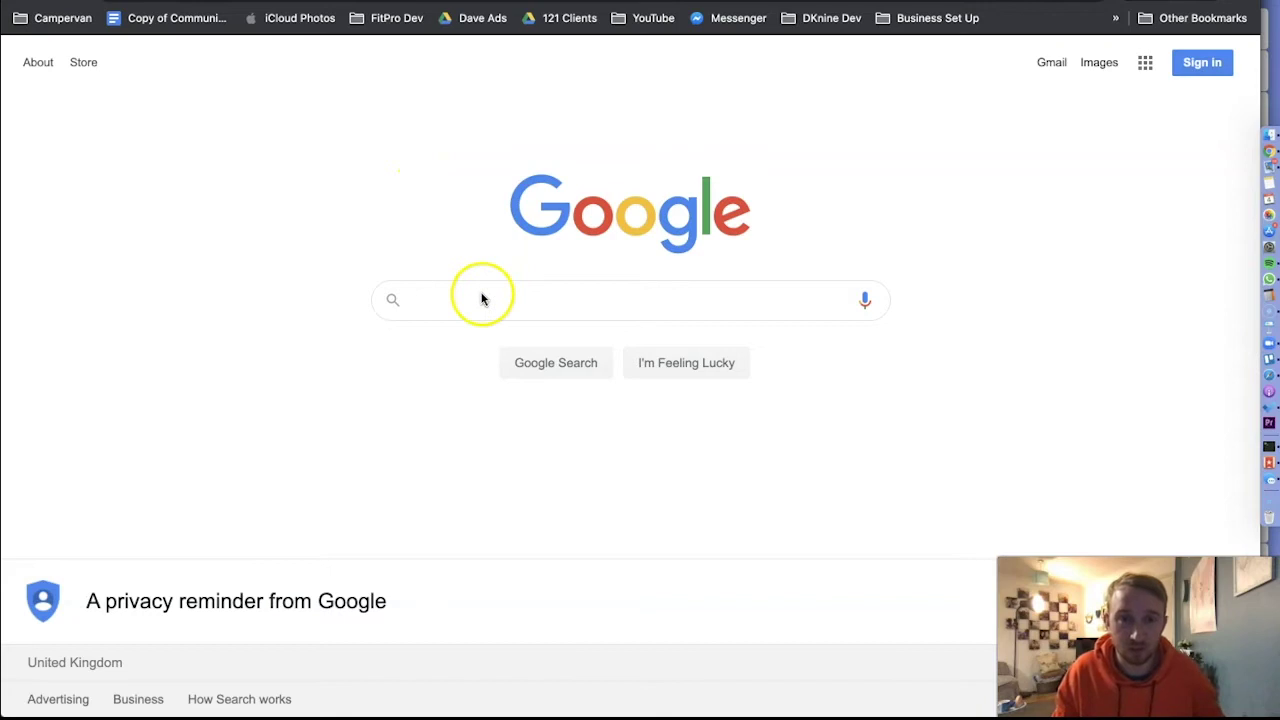
Step: Search Google for 'canva'
{"action": "left_click", "coordinate": [480, 295]}
{"action": "type", "text": "can"}
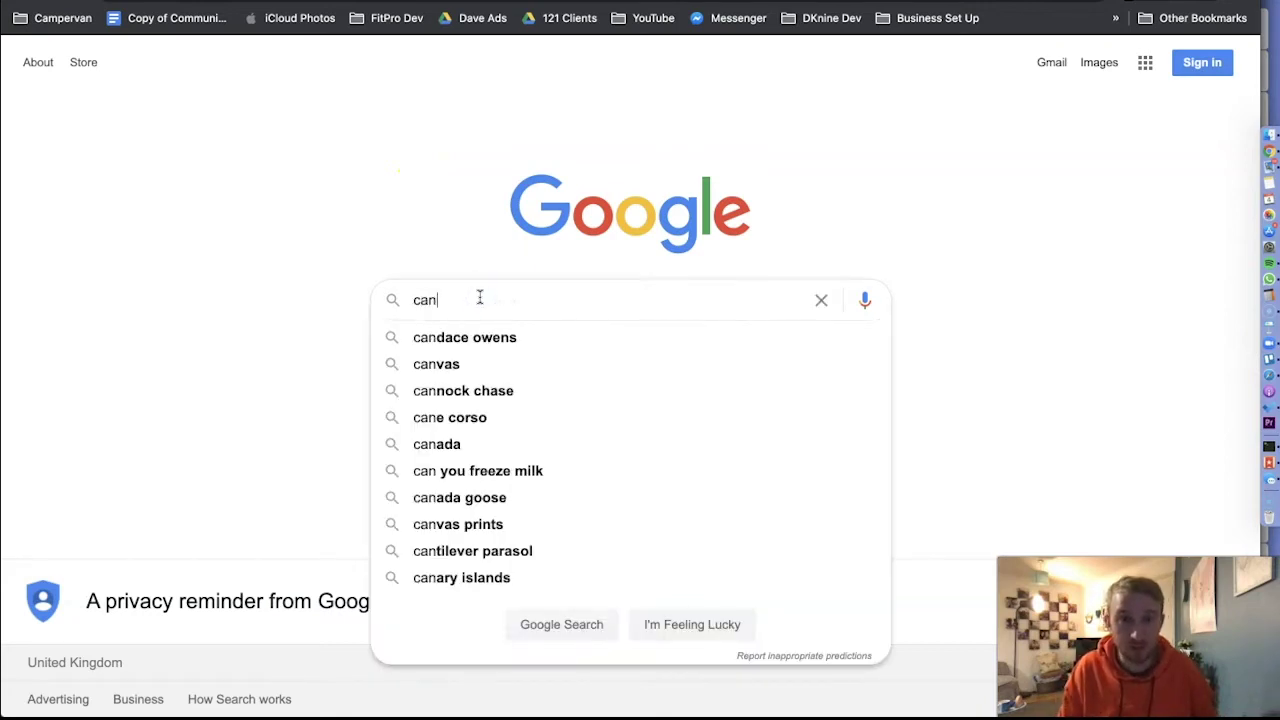
{"action": "key", "text": "BackSpace"}
{"action": "type", "text": "nva"}
{"action": "key", "text": "Return"}
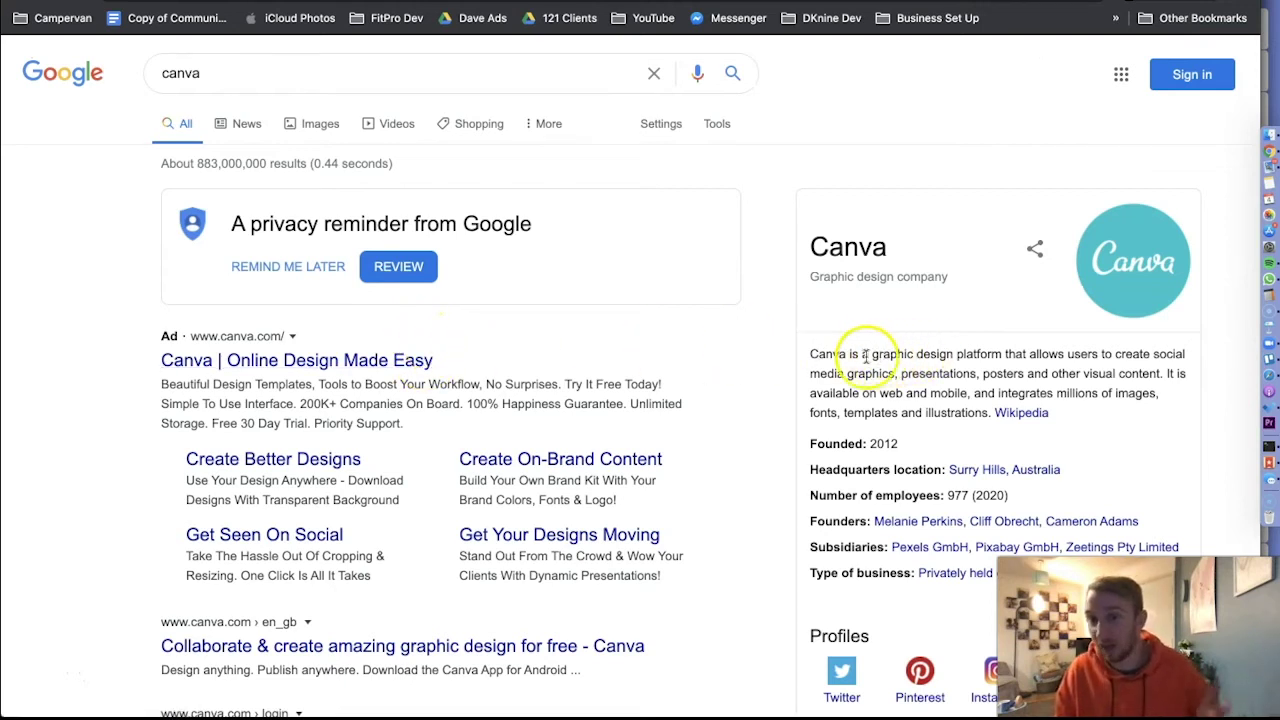
Step: Highlight Canva's description in the info panel, then clear it and scroll the results
{"action": "left_click_drag", "start_coordinate": [839, 353], "coordinate": [1126, 380]}
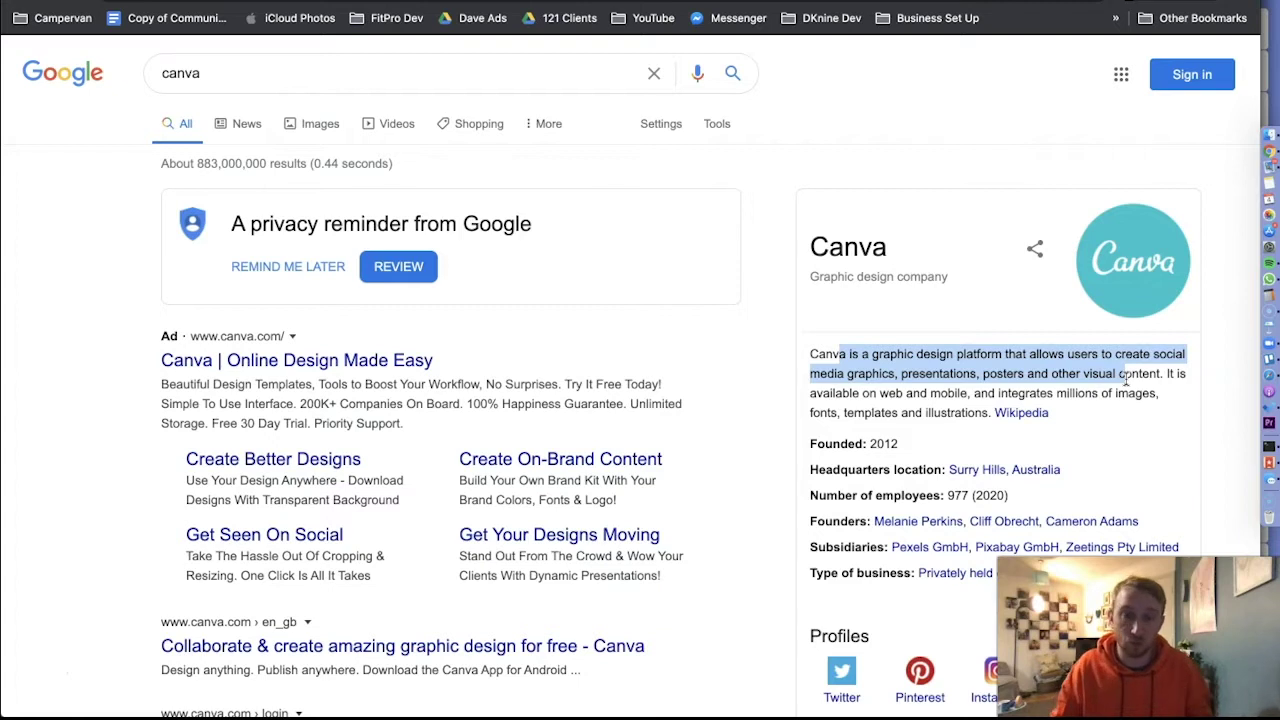
{"action": "left_click", "coordinate": [64, 388]}
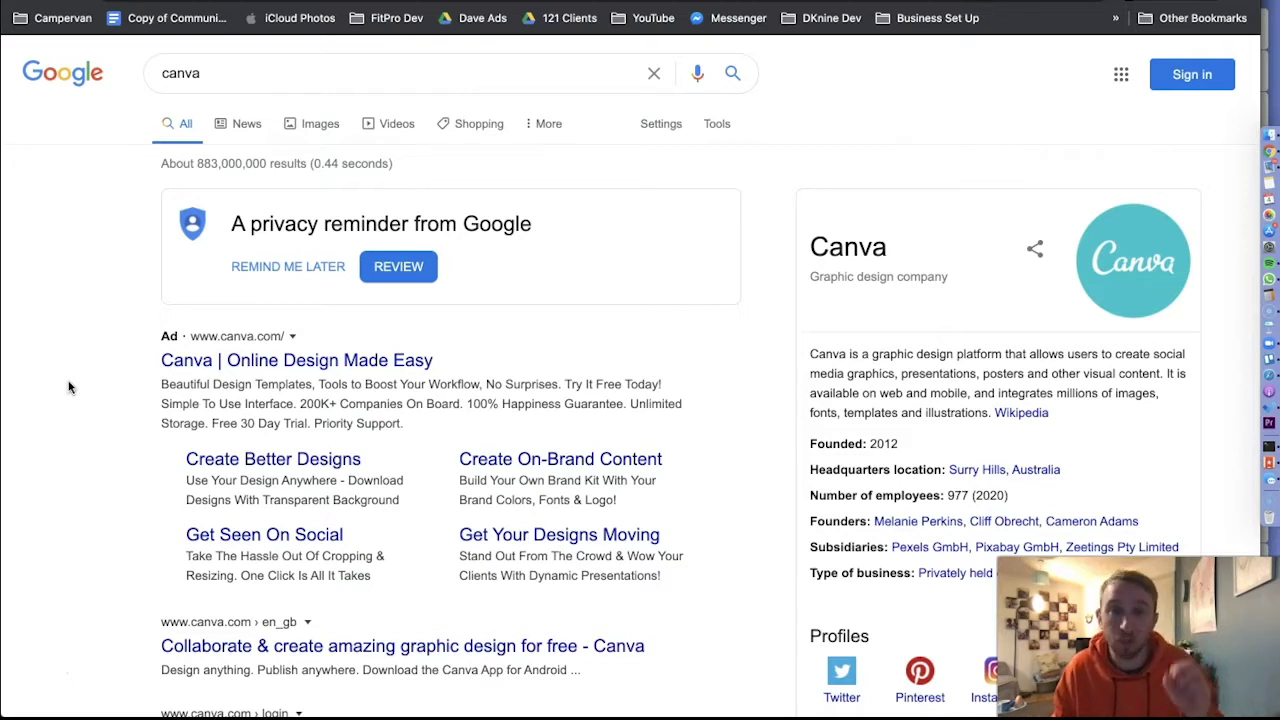
{"action": "scroll", "coordinate": [57, 388], "scroll_direction": "down", "scroll_amount": 3}
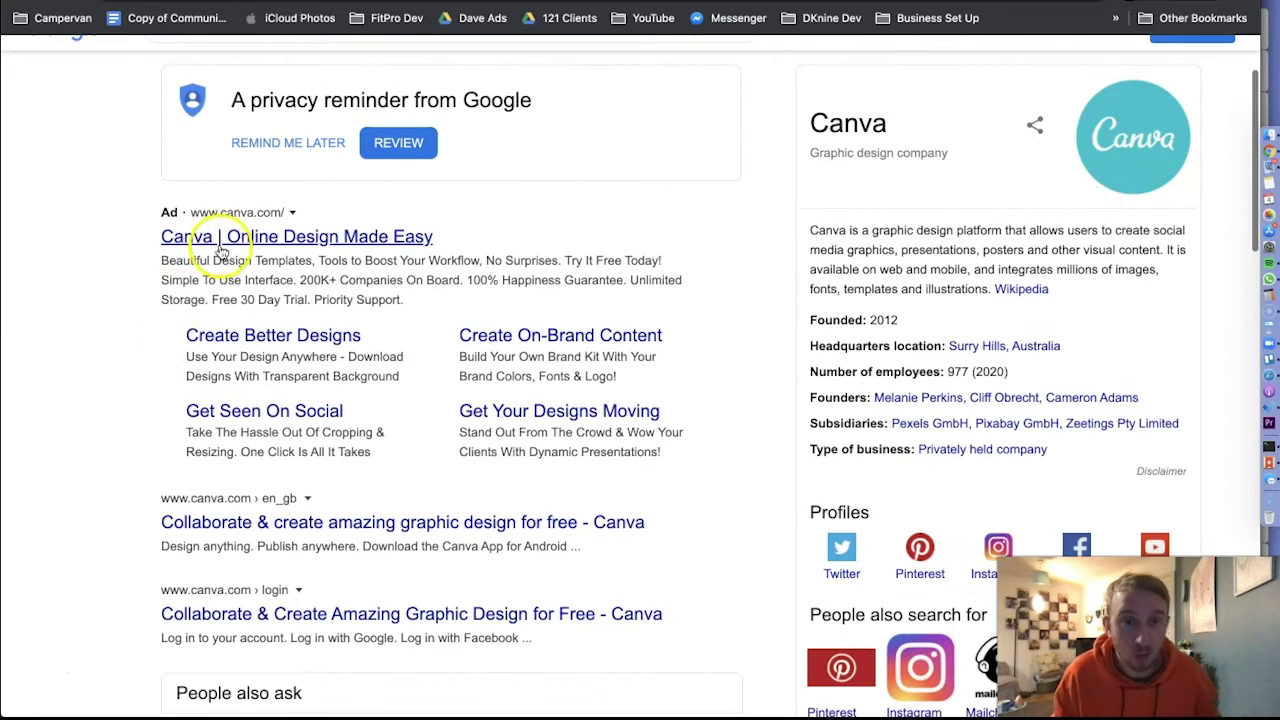
Step: Open Canva's site from the ad result and scroll through the Canva Pro pricing plans
{"action": "left_click", "coordinate": [216, 250]}
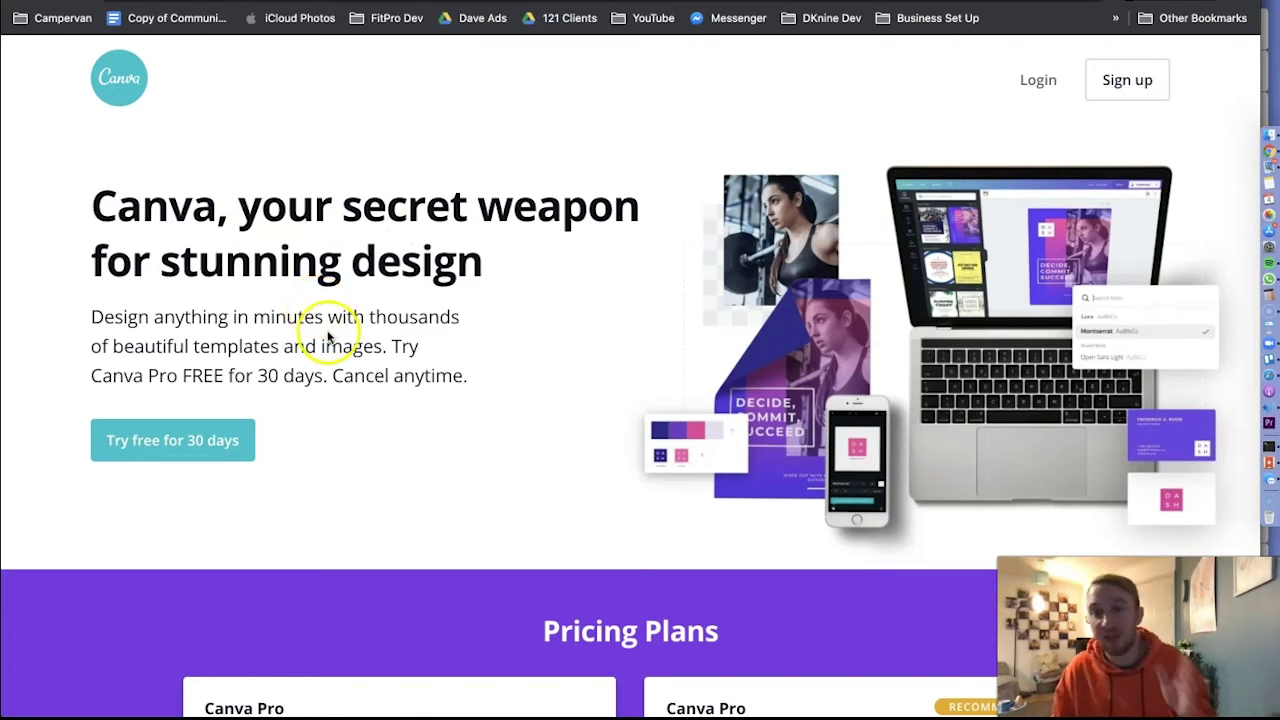
{"action": "scroll", "coordinate": [400, 340], "scroll_direction": "down", "scroll_amount": 5}
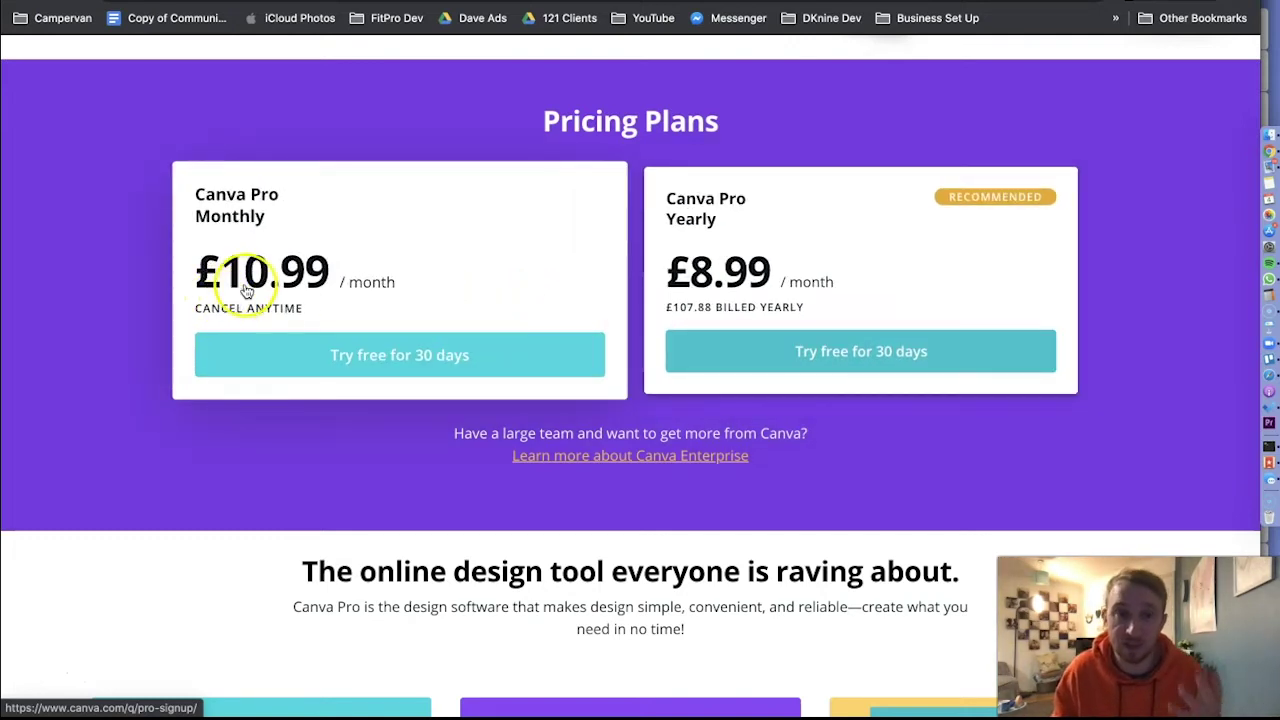
{"action": "scroll", "coordinate": [100, 258], "scroll_direction": "down", "scroll_amount": 5}
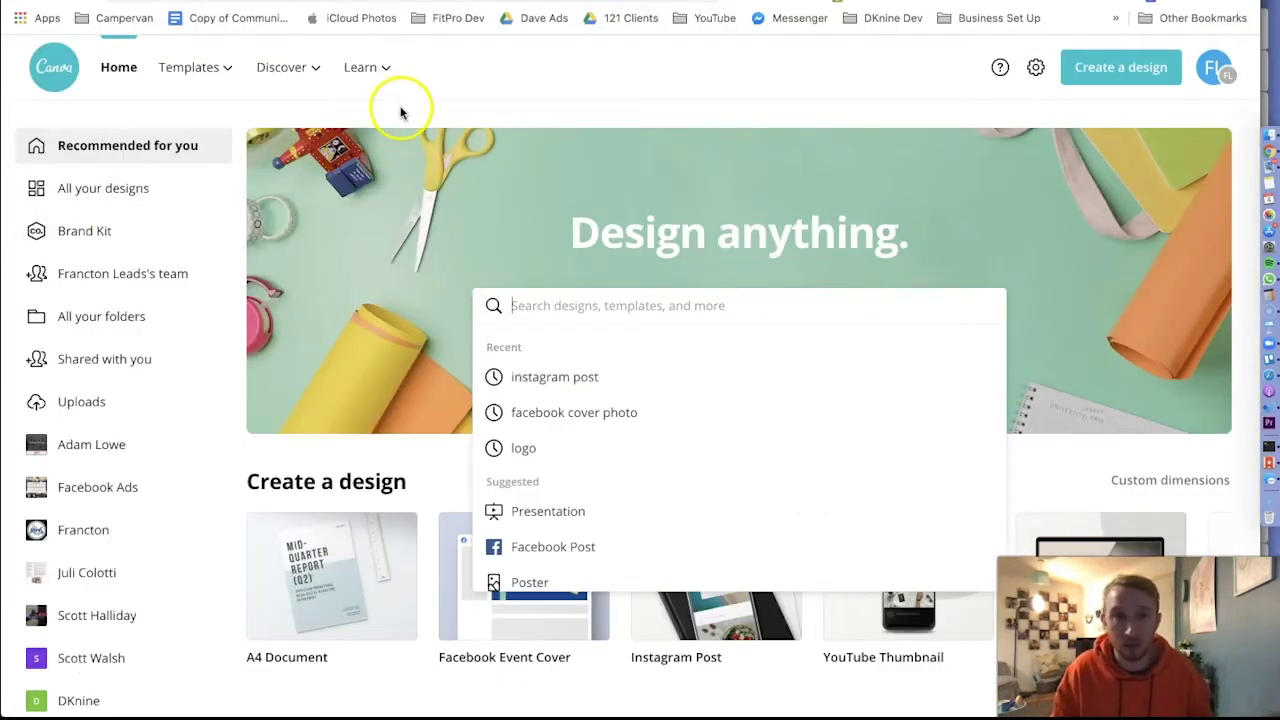
Step: Open the '10 Super Tasty Breakfast Smoothies' design from Your designs
{"action": "left_click", "coordinate": [400, 110]}
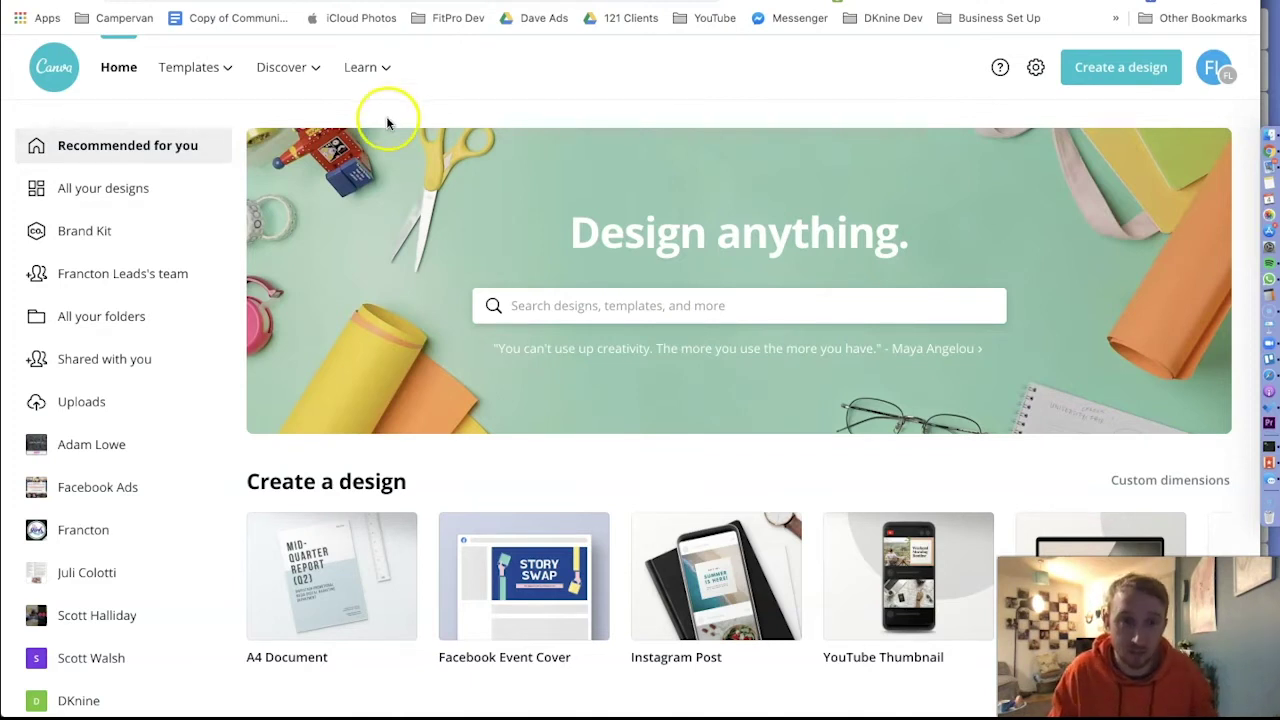
{"action": "scroll", "coordinate": [241, 218], "scroll_direction": "down", "scroll_amount": 3}
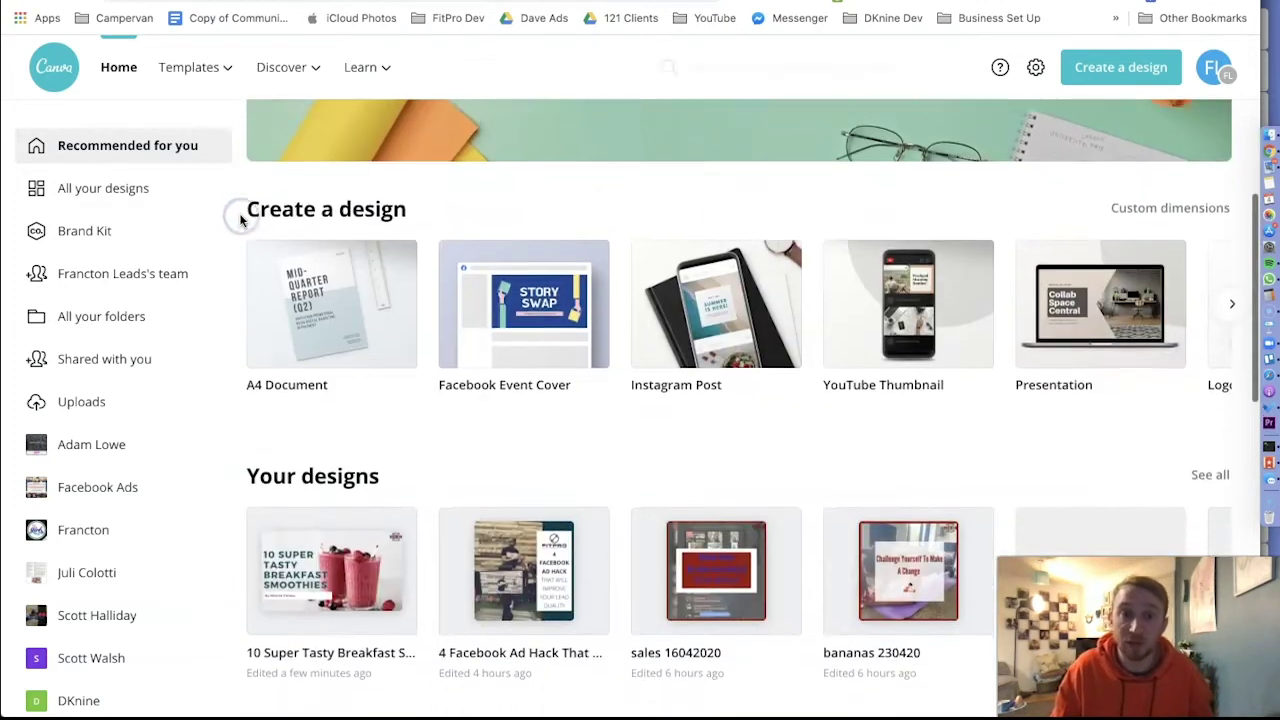
{"action": "scroll", "coordinate": [241, 220], "scroll_direction": "down", "scroll_amount": 2}
{"action": "left_click", "coordinate": [325, 415]}
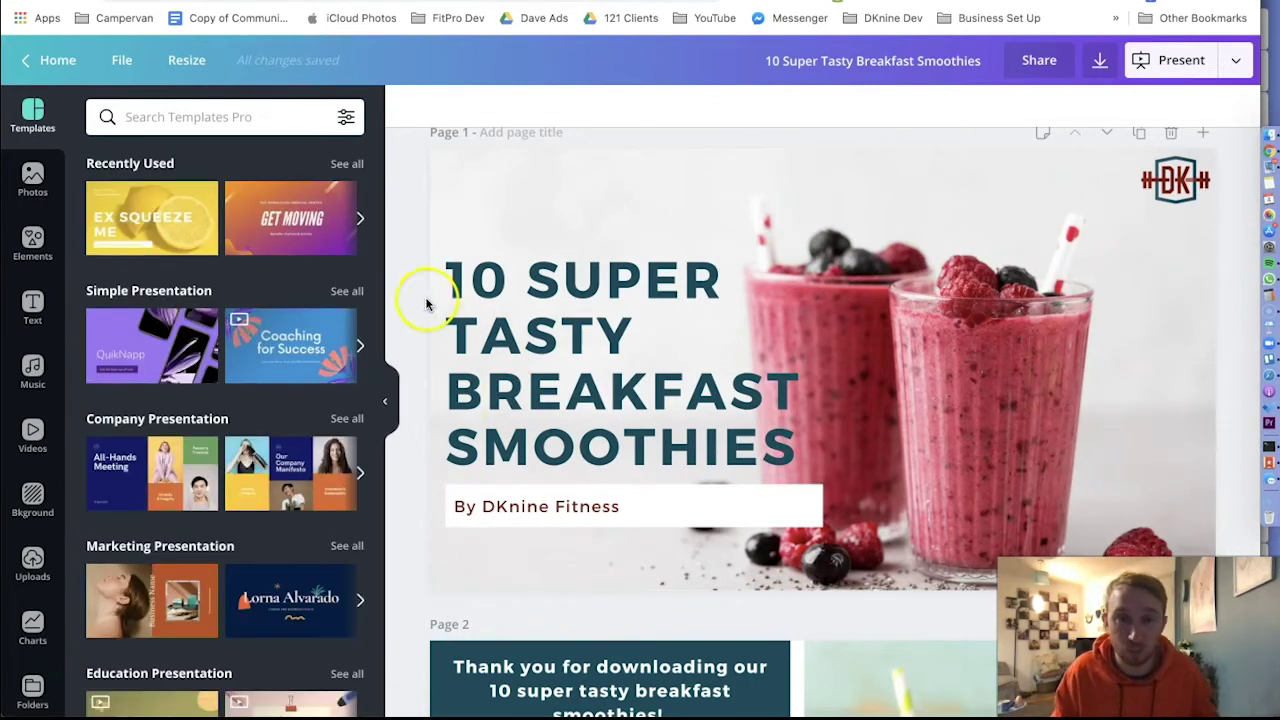
Step: Scroll down to page 2 and select its thank-you body text box
{"action": "scroll", "coordinate": [422, 296], "scroll_direction": "down", "scroll_amount": 2}
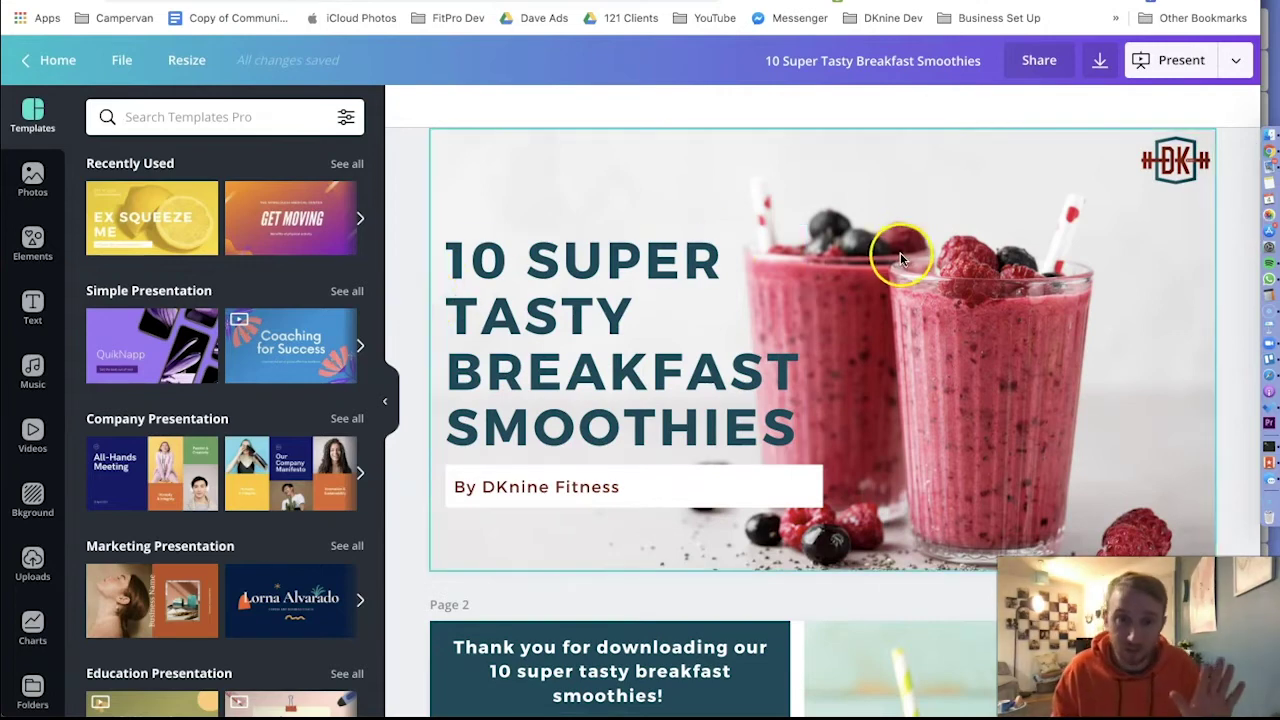
{"action": "scroll", "coordinate": [905, 250], "scroll_direction": "down", "scroll_amount": 5}
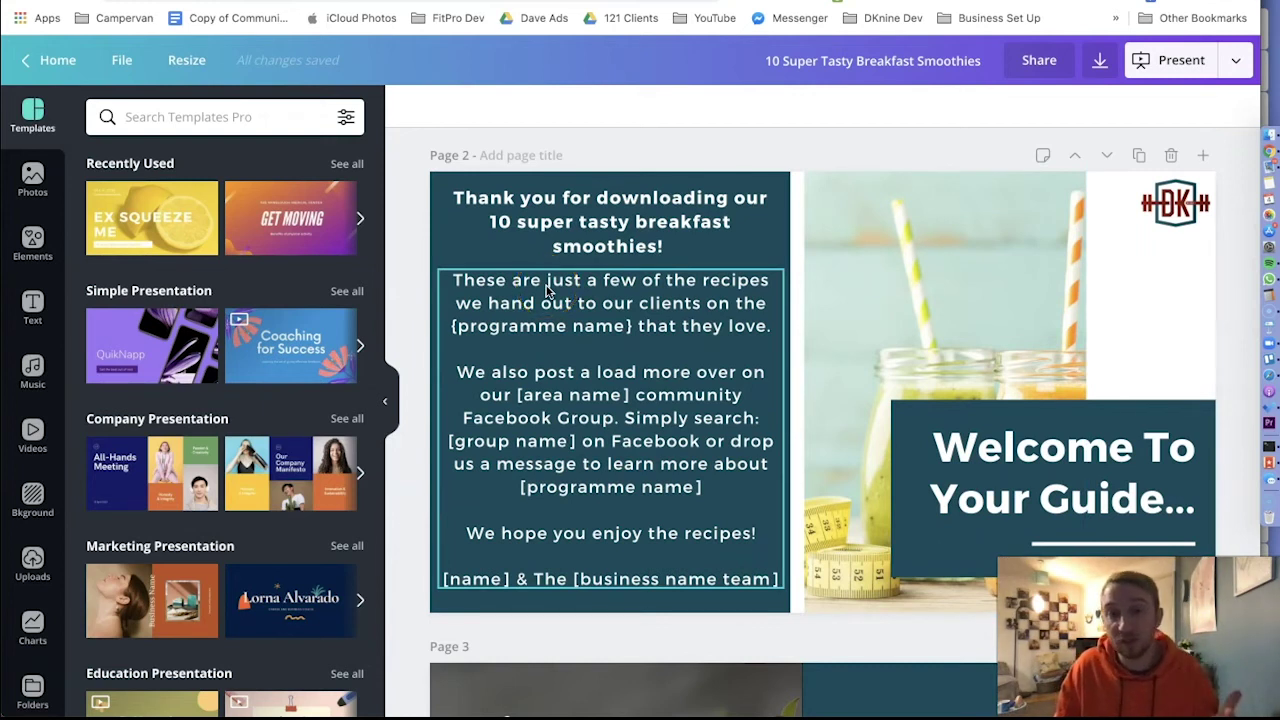
{"action": "left_click", "coordinate": [572, 430]}
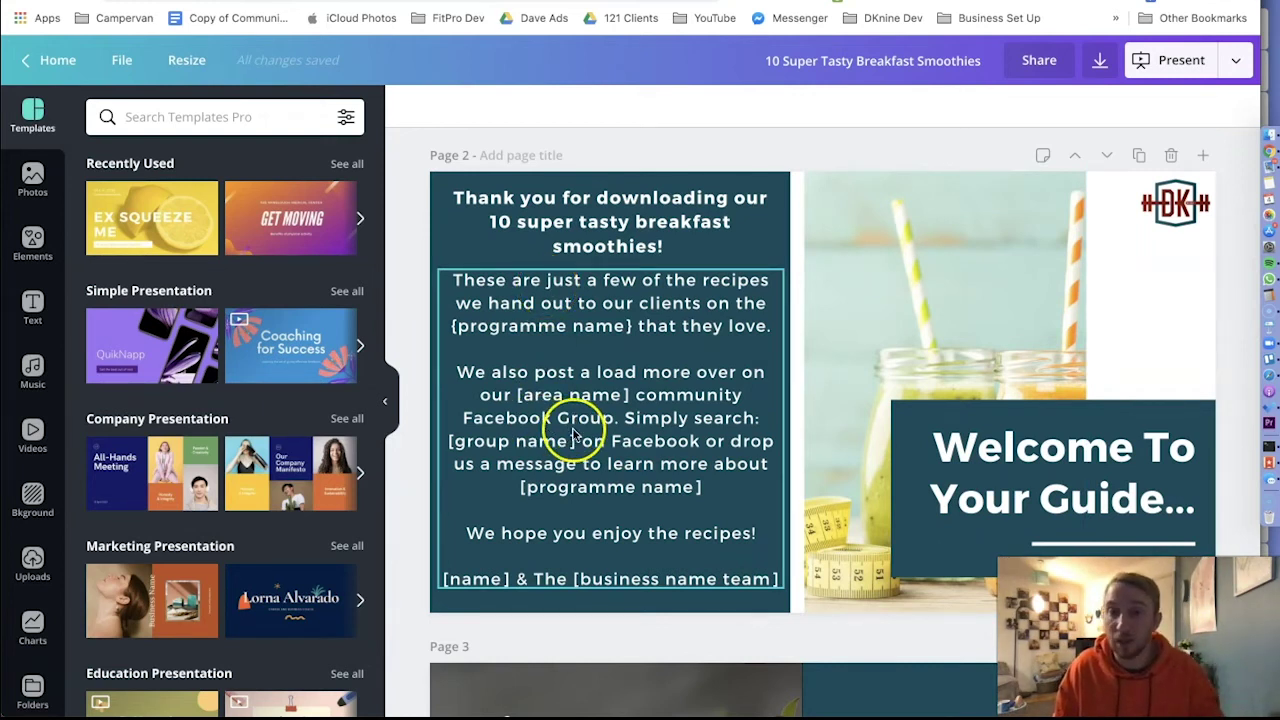
{"action": "left_click", "coordinate": [600, 425]}
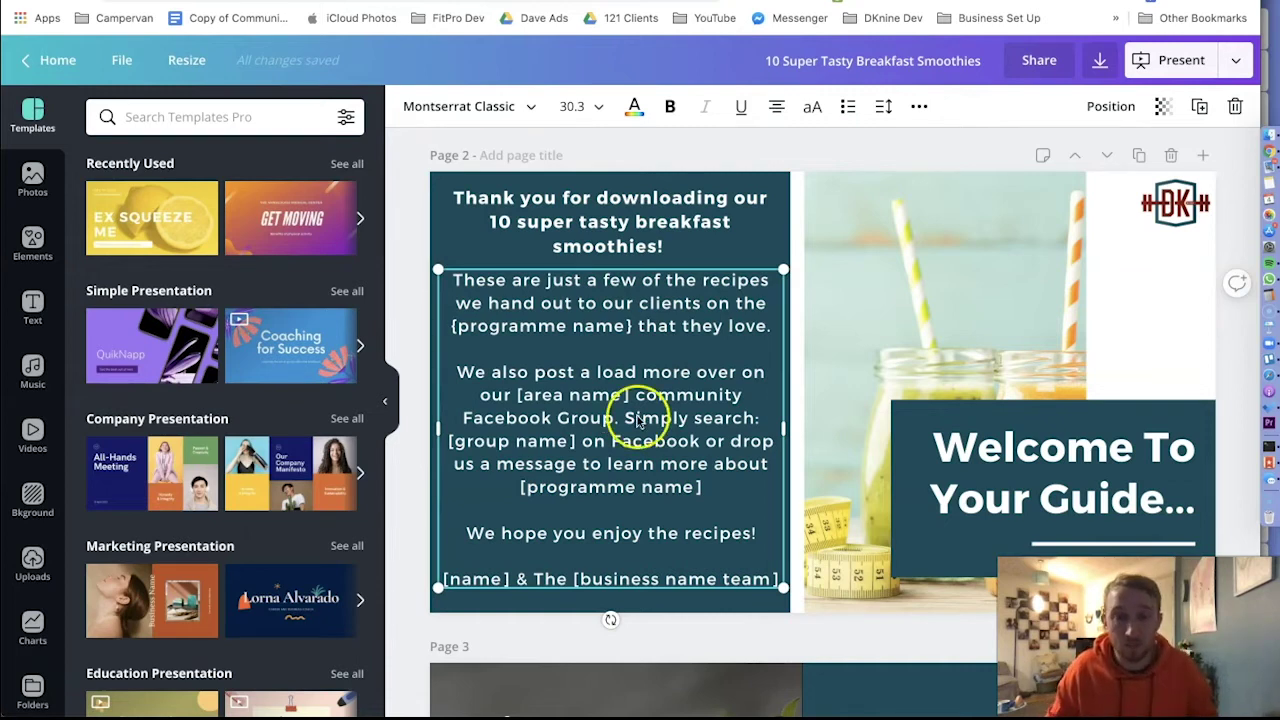
Step: Shrink page 2's body text into a small block under the heading, then show the Elements library
{"action": "left_click_drag", "start_coordinate": [768, 575], "coordinate": [570, 391]}
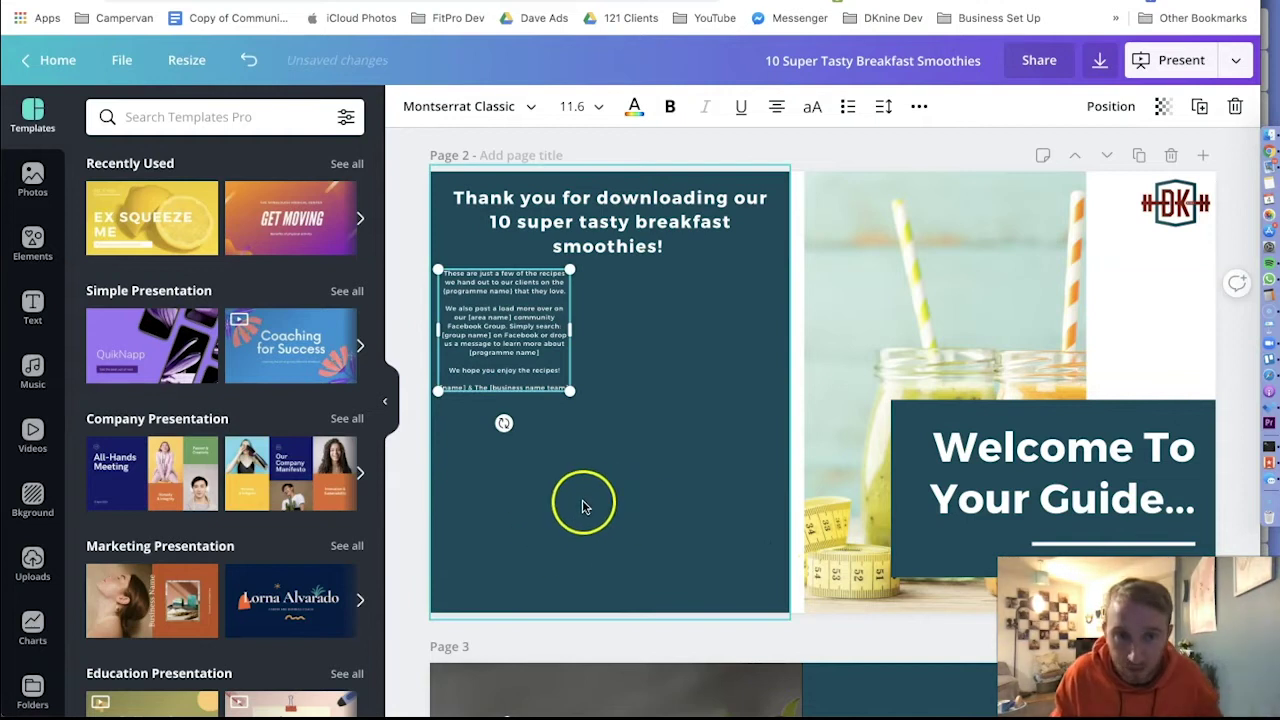
{"action": "left_click", "coordinate": [414, 491]}
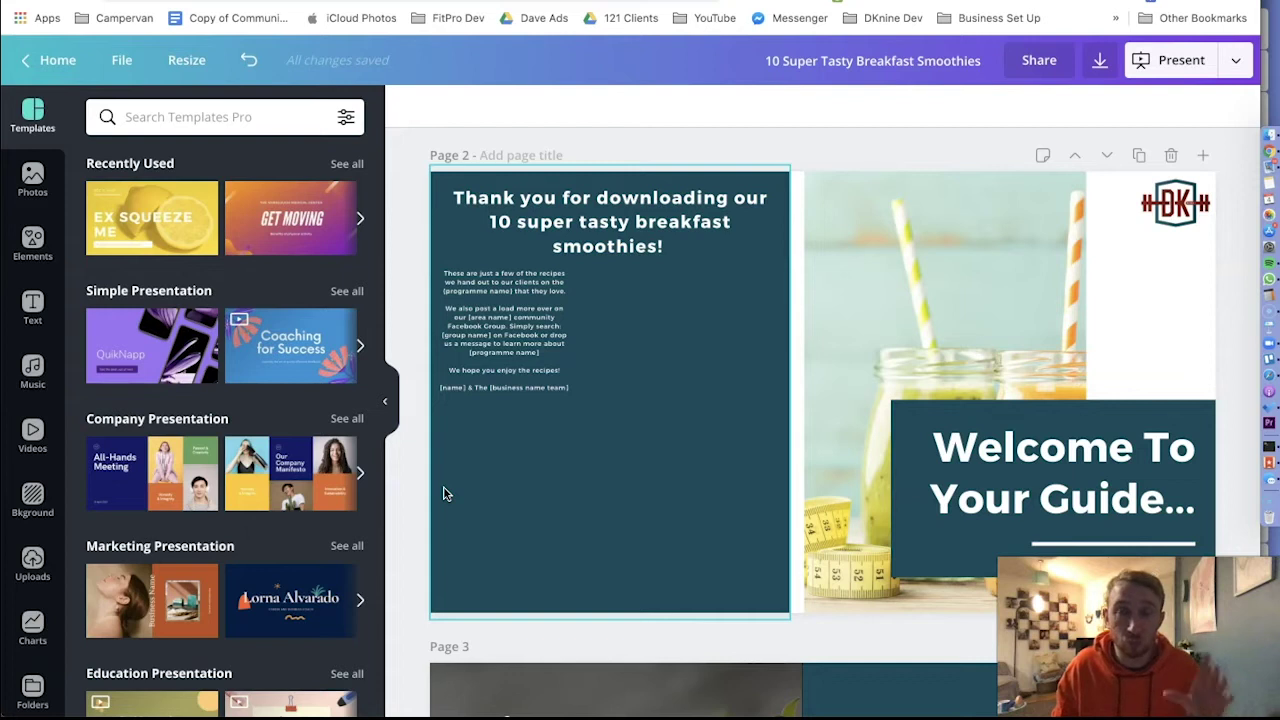
{"action": "left_click", "coordinate": [412, 489]}
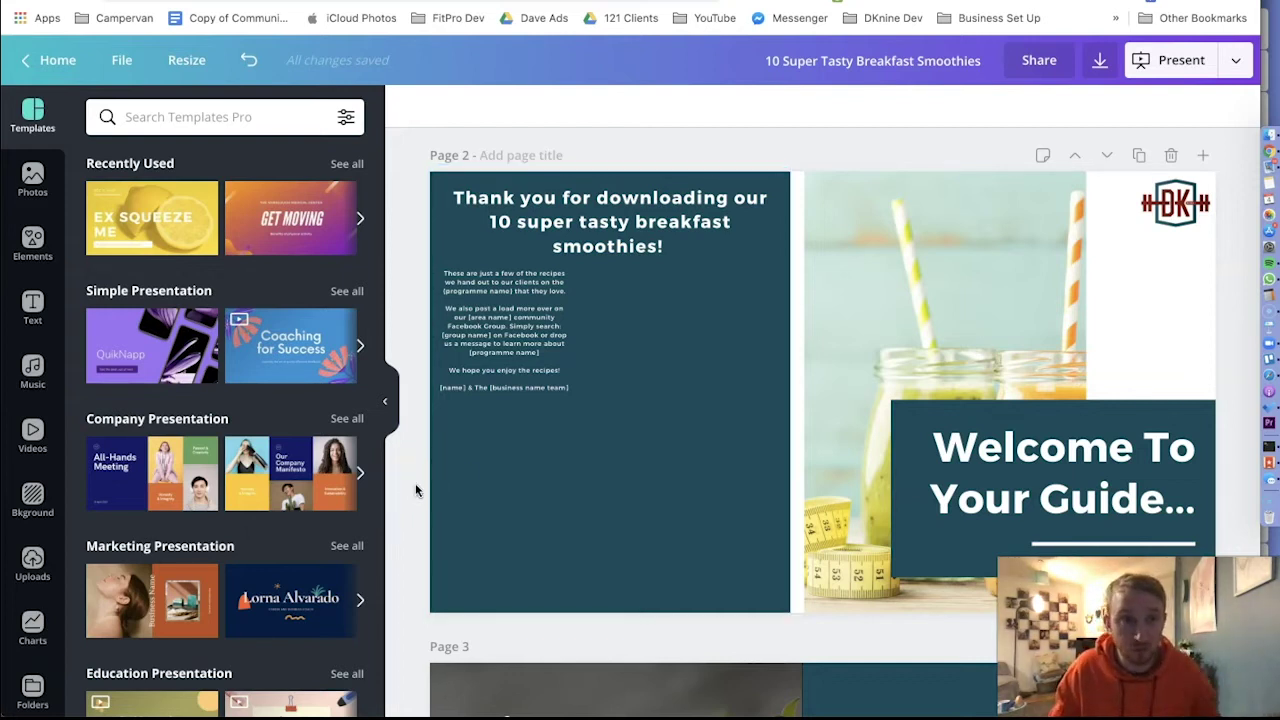
{"action": "left_click", "coordinate": [31, 244]}
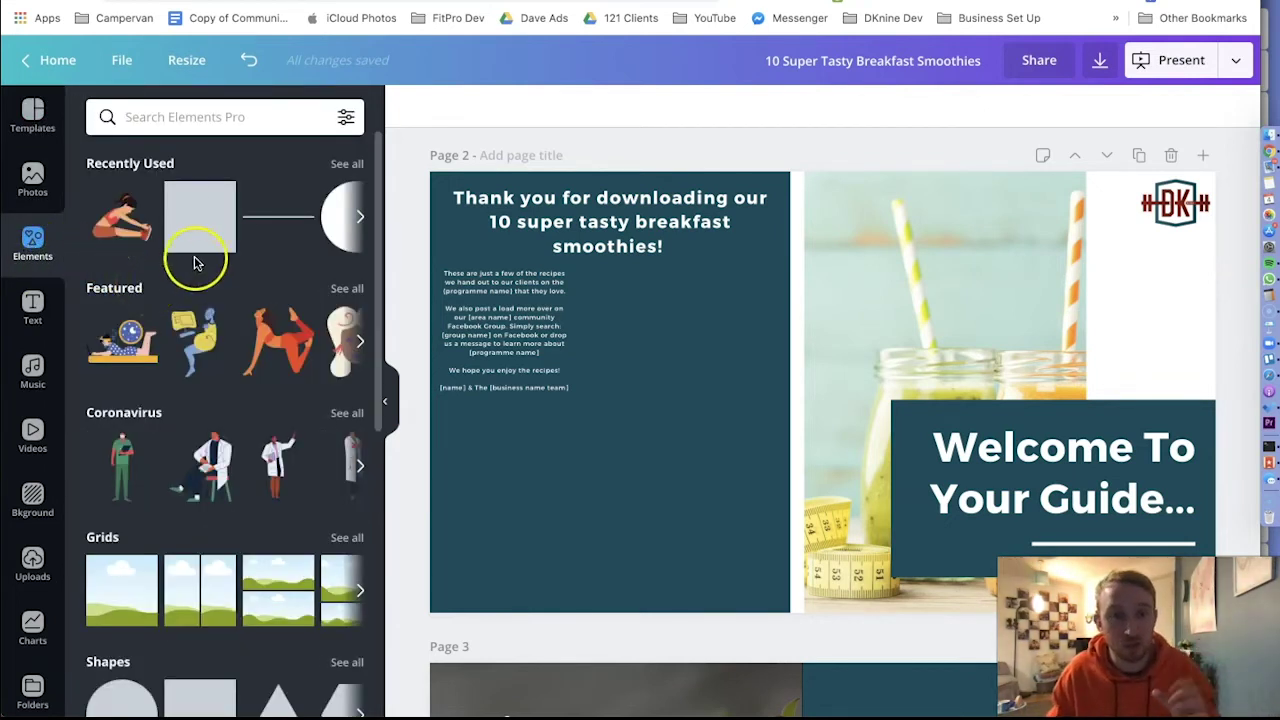
Step: Add a square shape and flatten it into a centred bar under page 2's text
{"action": "scroll", "coordinate": [214, 243], "scroll_direction": "down", "scroll_amount": 5}
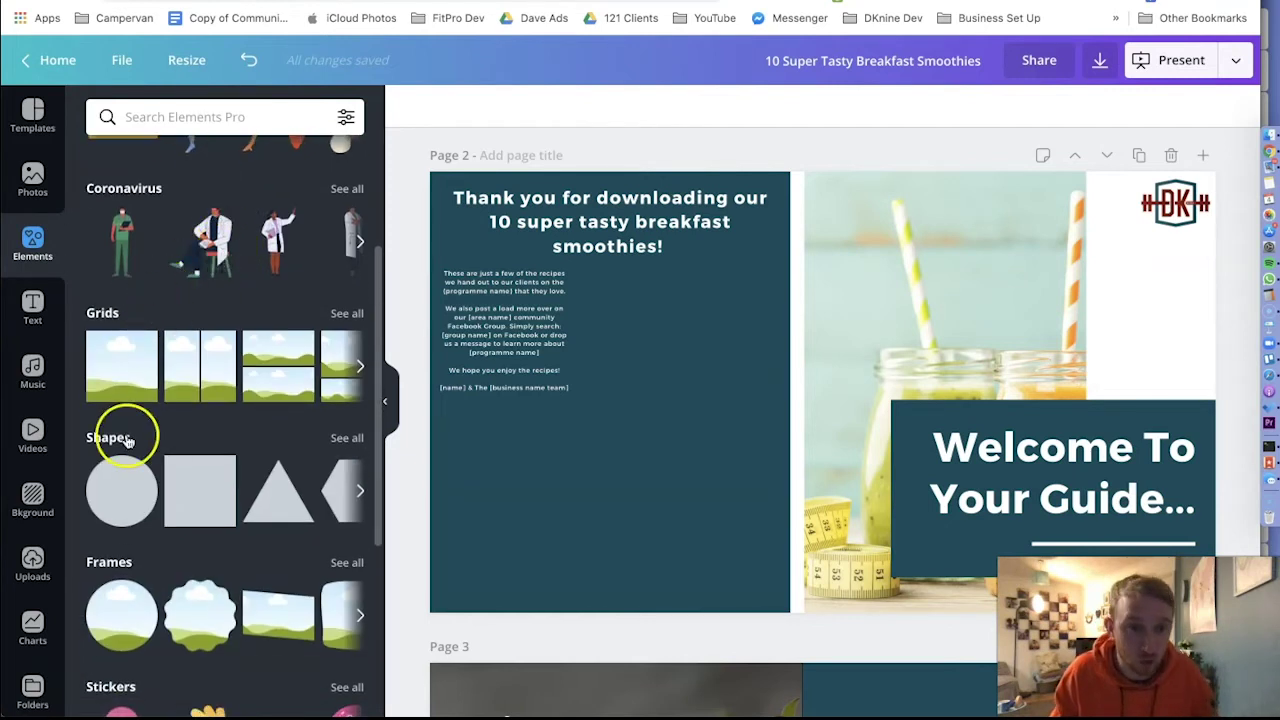
{"action": "left_click", "coordinate": [325, 437]}
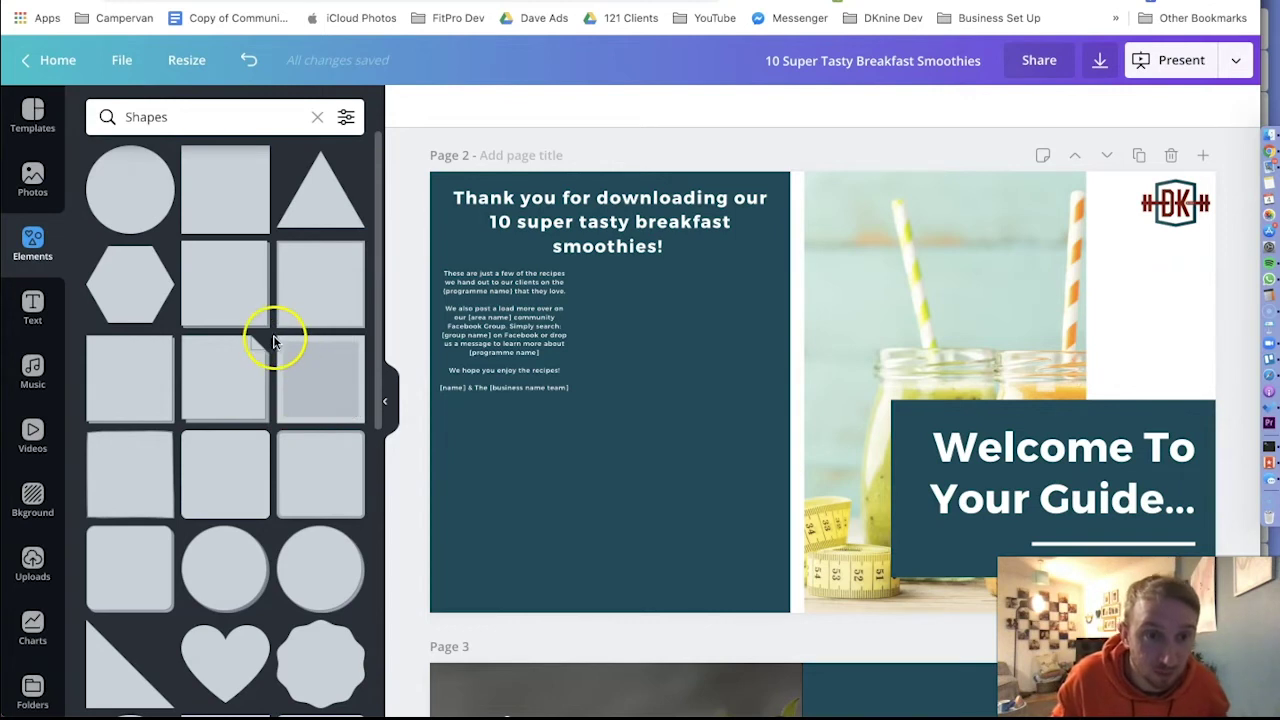
{"action": "left_click", "coordinate": [228, 472]}
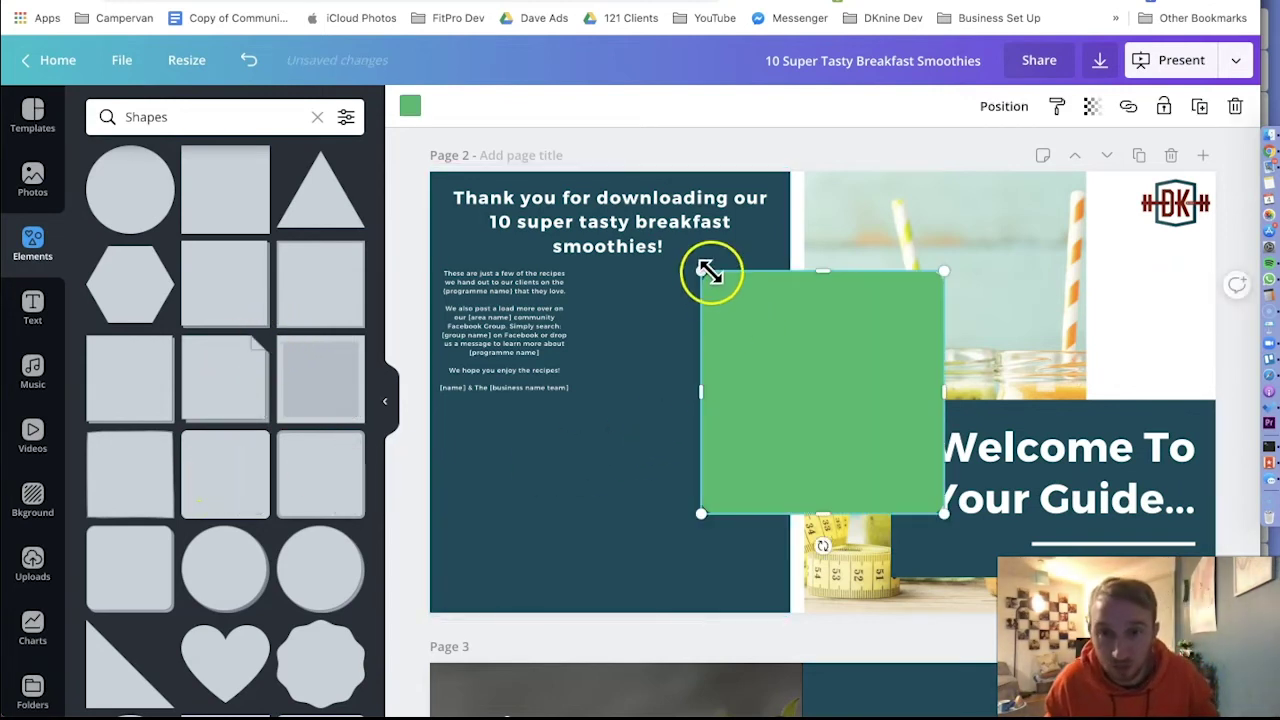
{"action": "left_click_drag", "start_coordinate": [822, 326], "coordinate": [613, 494]}
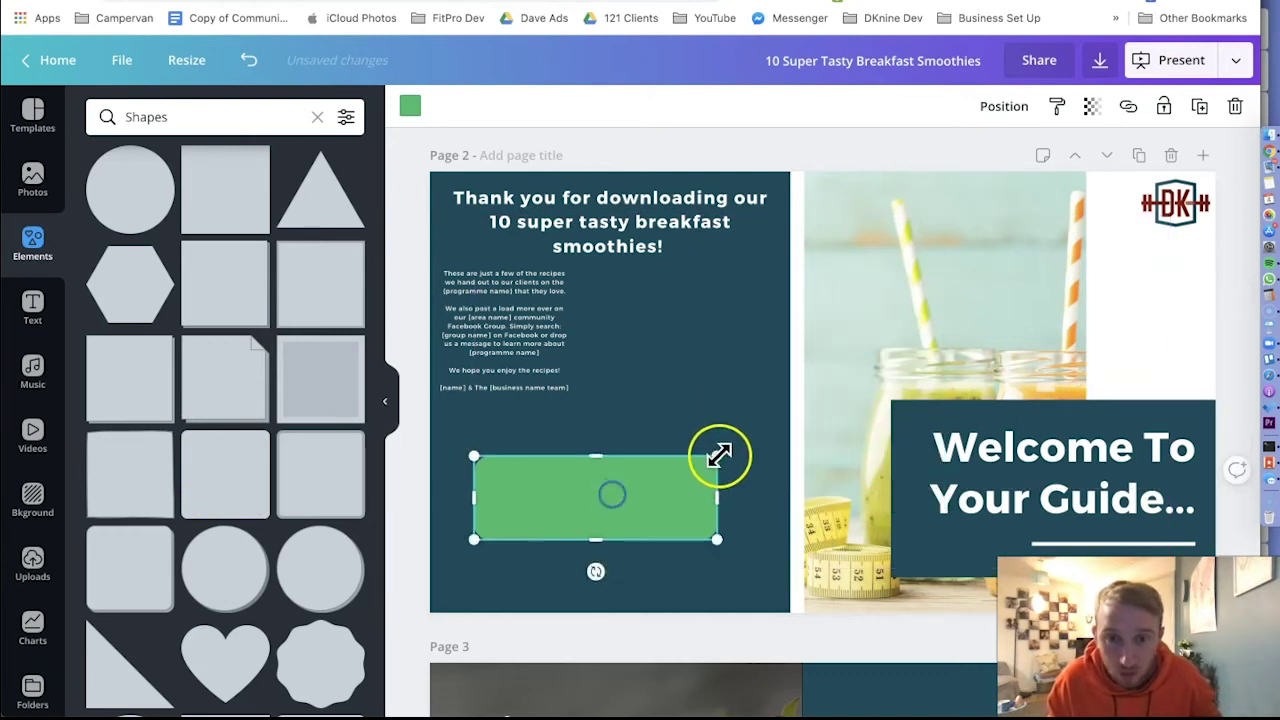
{"action": "left_click_drag", "start_coordinate": [716, 457], "coordinate": [723, 516]}
{"action": "left_click", "coordinate": [714, 444]}
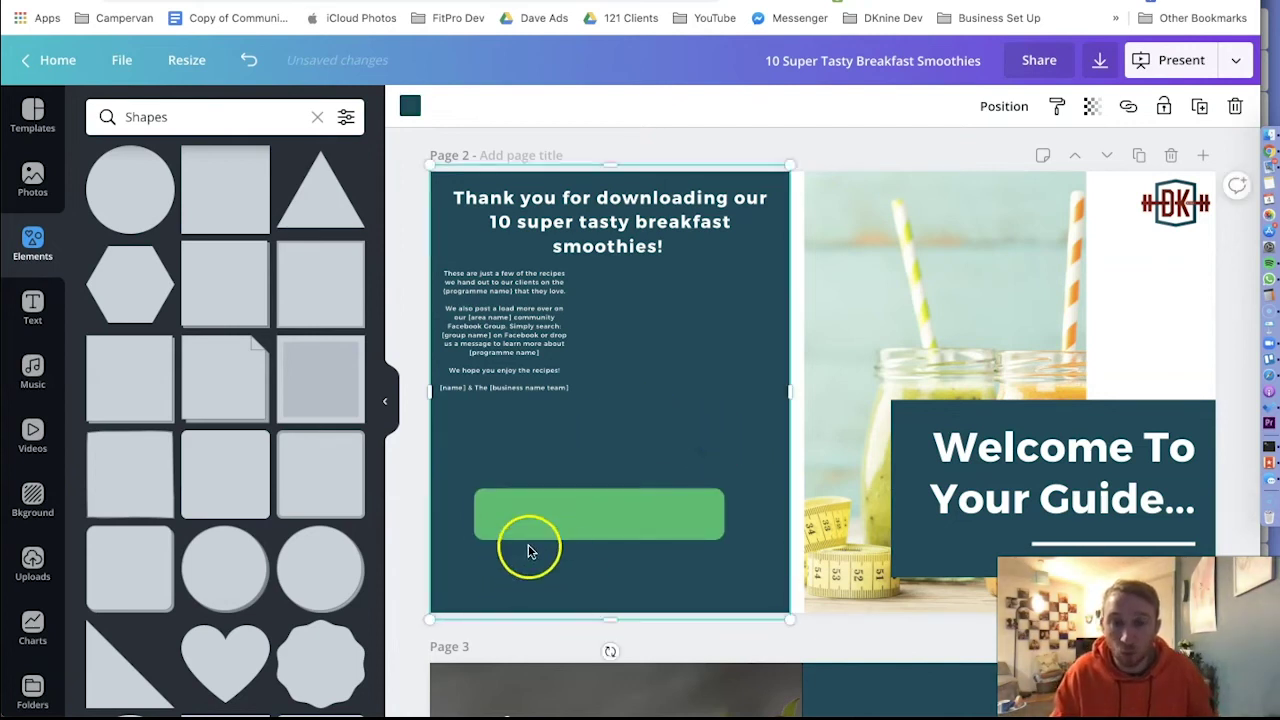
{"action": "left_click_drag", "start_coordinate": [582, 518], "coordinate": [594, 518]}
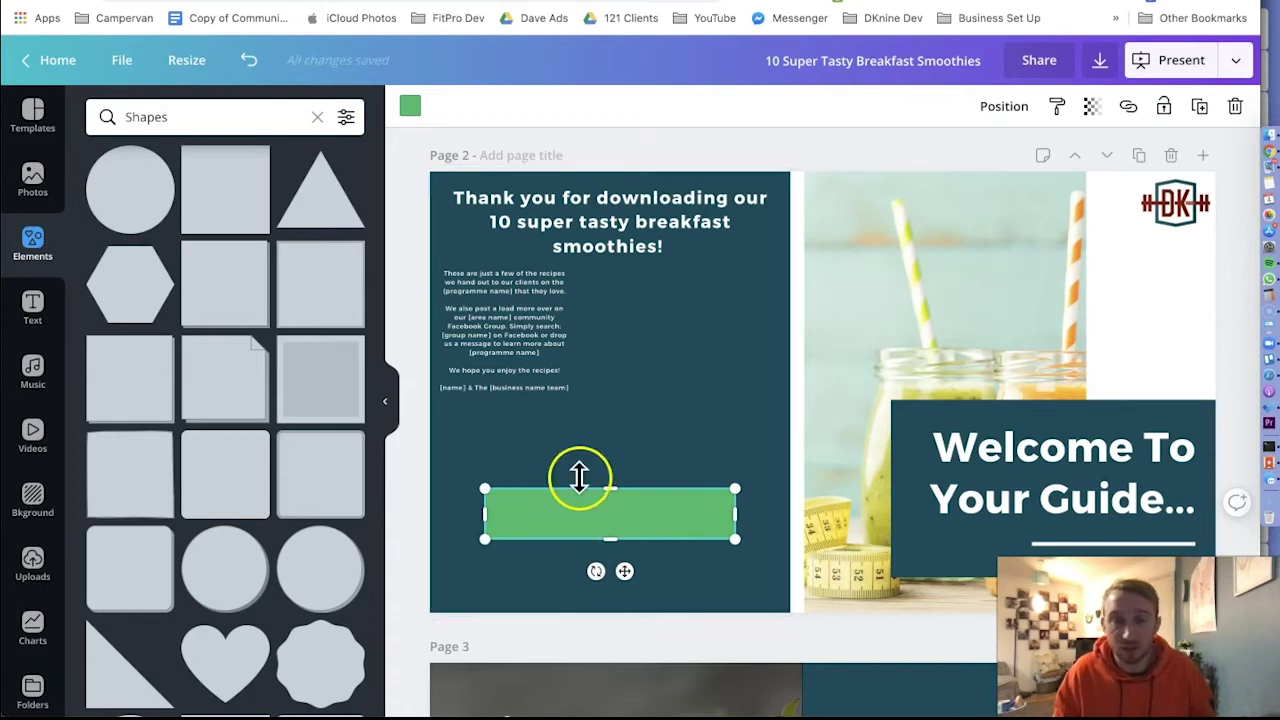
Step: Change the bar's colour to the orange Default Colors swatch
{"action": "left_click", "coordinate": [411, 108]}
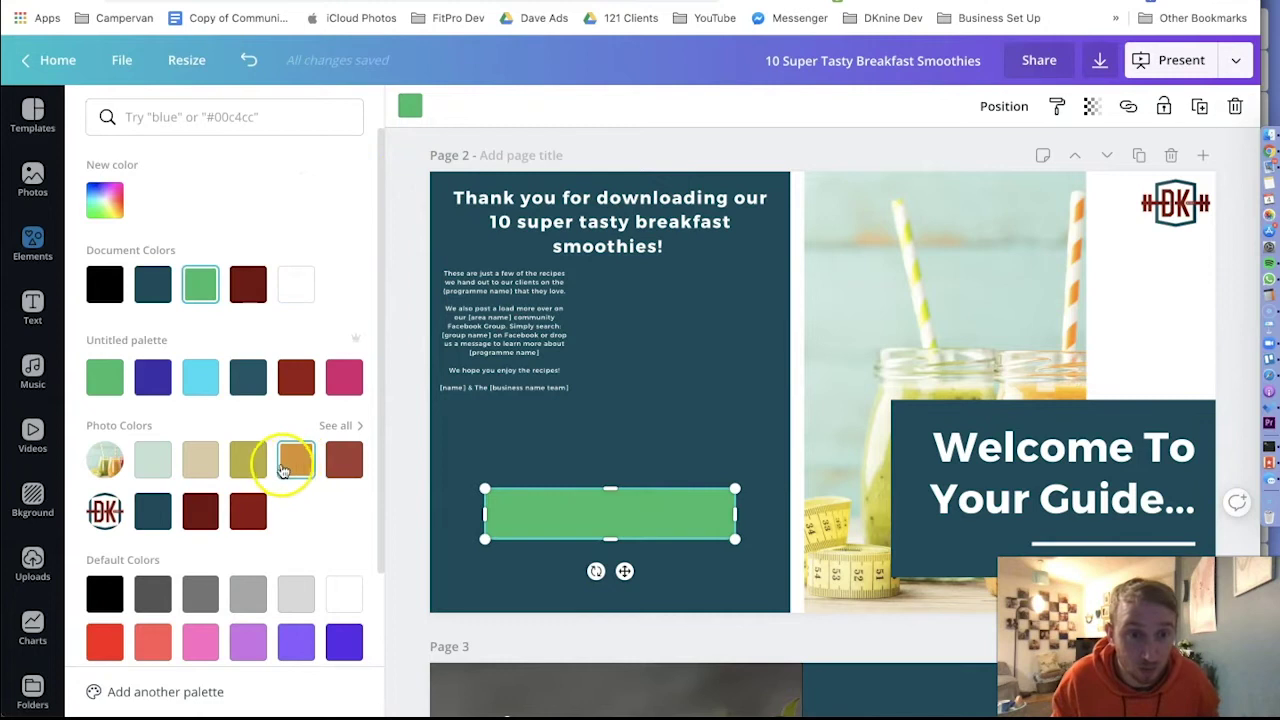
{"action": "scroll", "coordinate": [283, 465], "scroll_direction": "down", "scroll_amount": 2}
{"action": "left_click", "coordinate": [345, 627]}
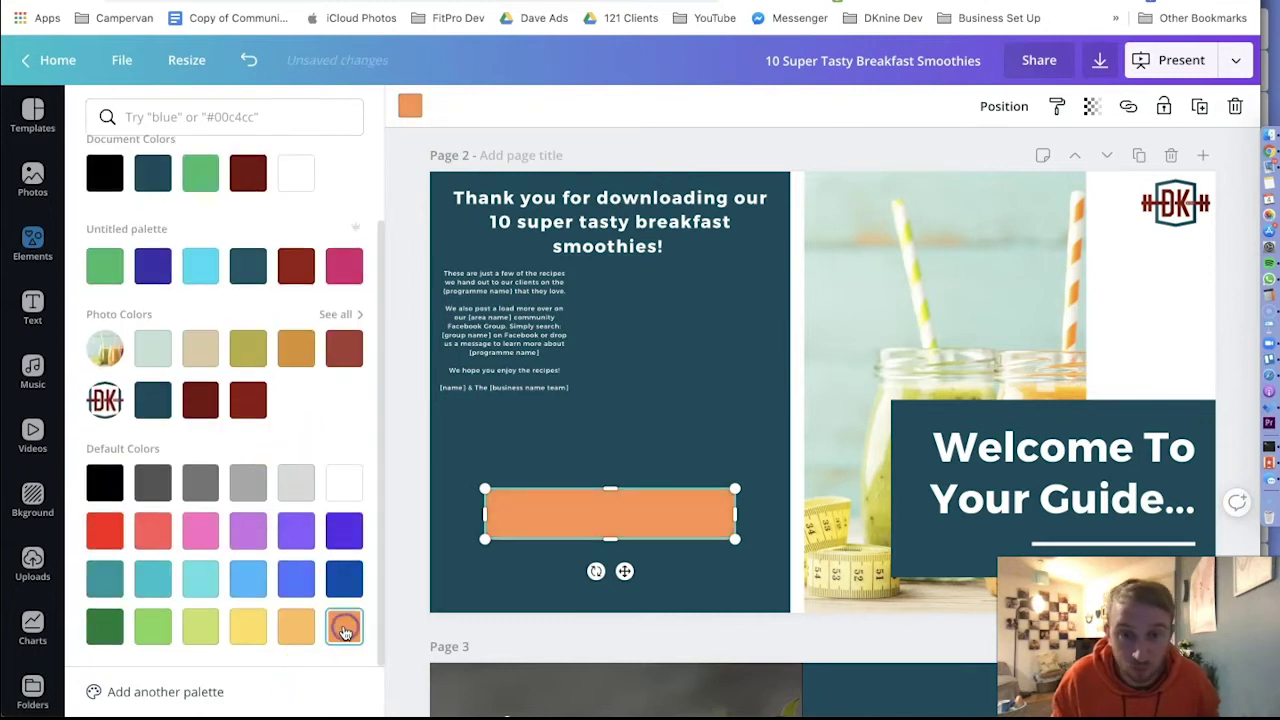
{"action": "left_click", "coordinate": [403, 451]}
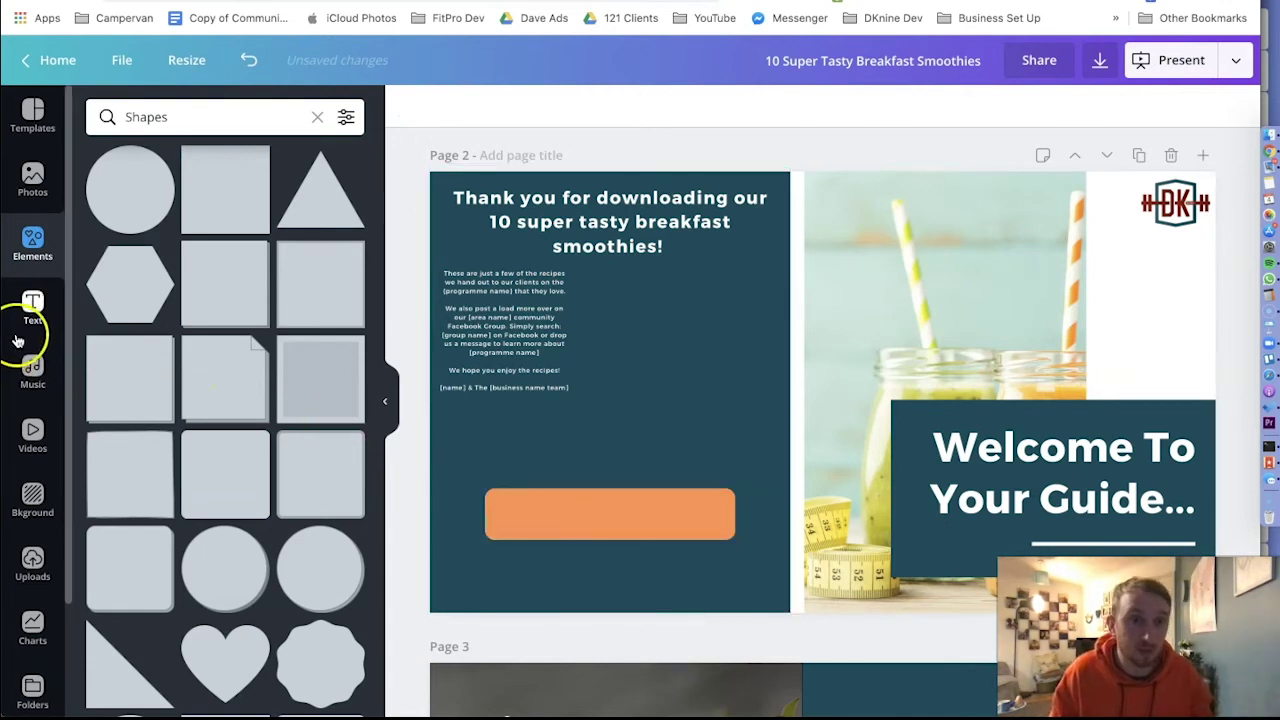
Step: Add a 'Click Here' heading and move it onto the orange bar
{"action": "left_click", "coordinate": [33, 308]}
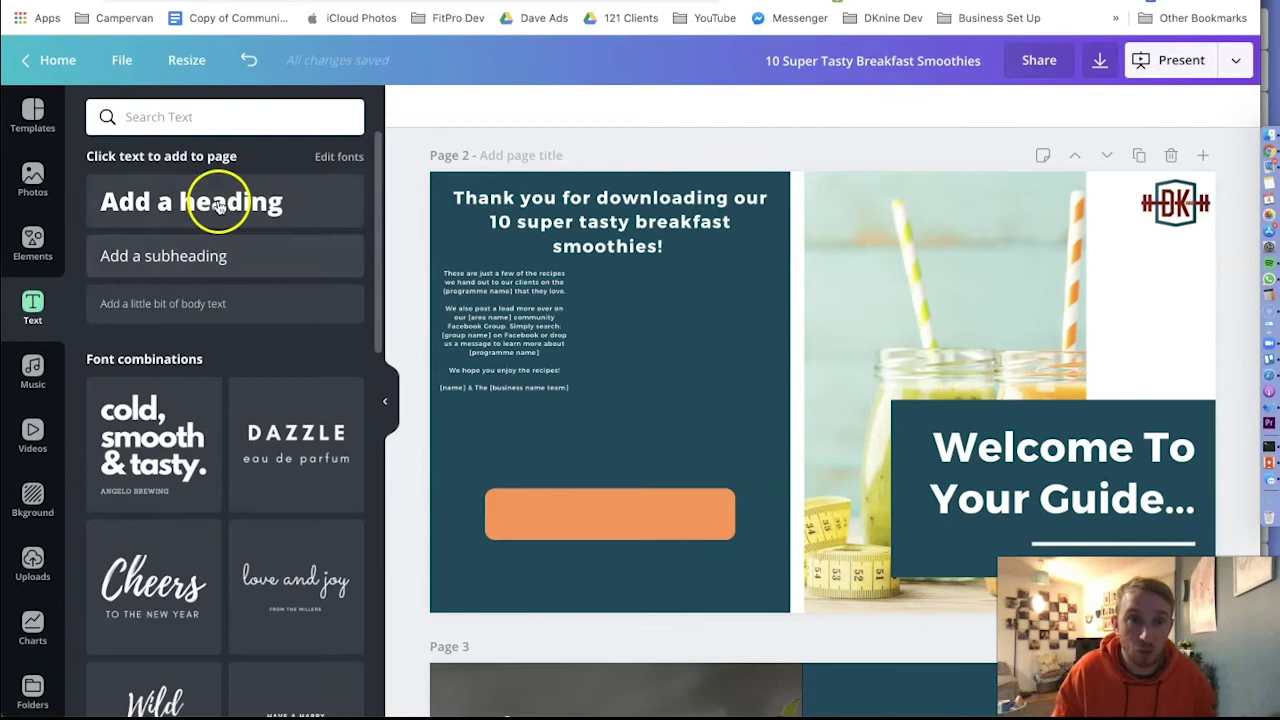
{"action": "left_click", "coordinate": [155, 199]}
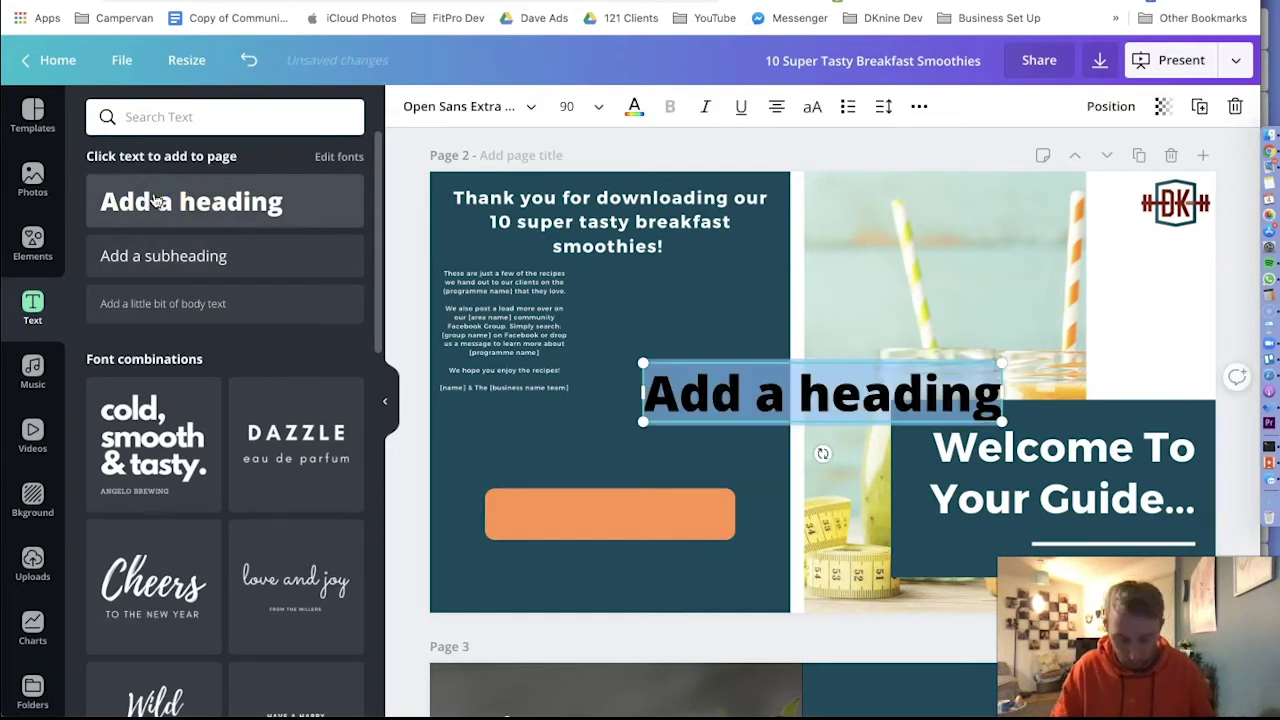
{"action": "type", "text": "Click"}
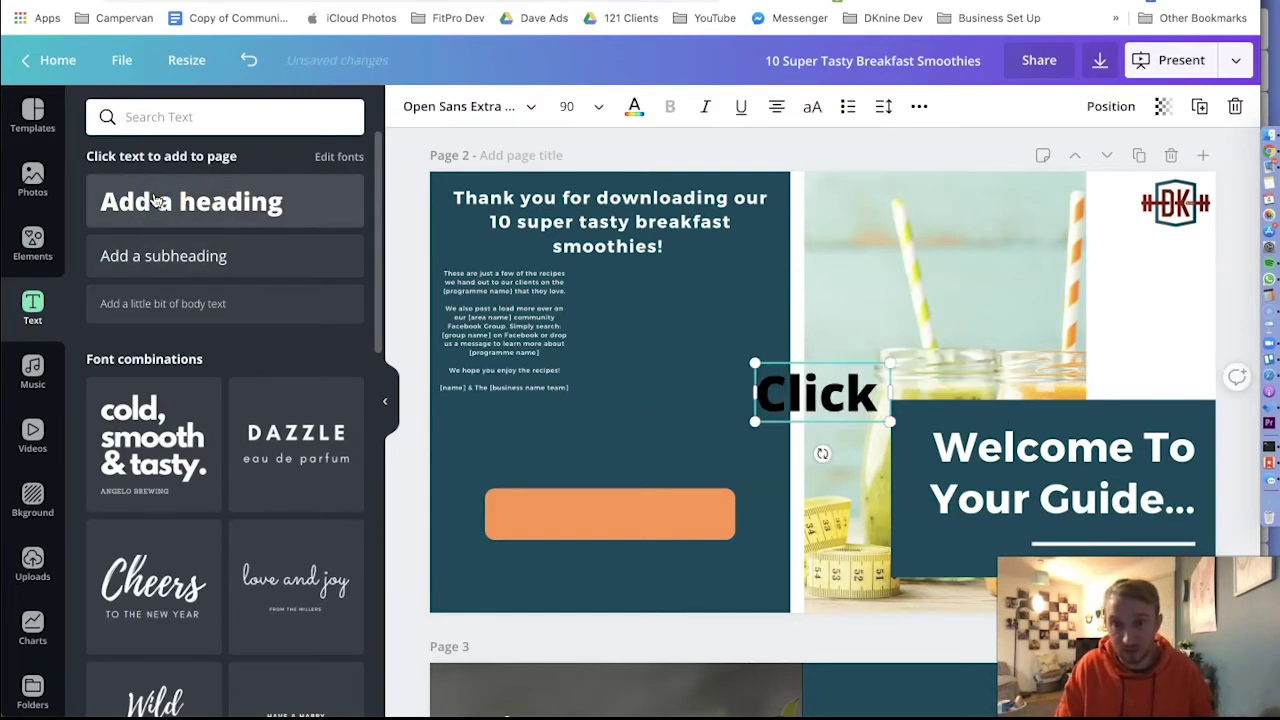
{"action": "type", "text": " Here"}
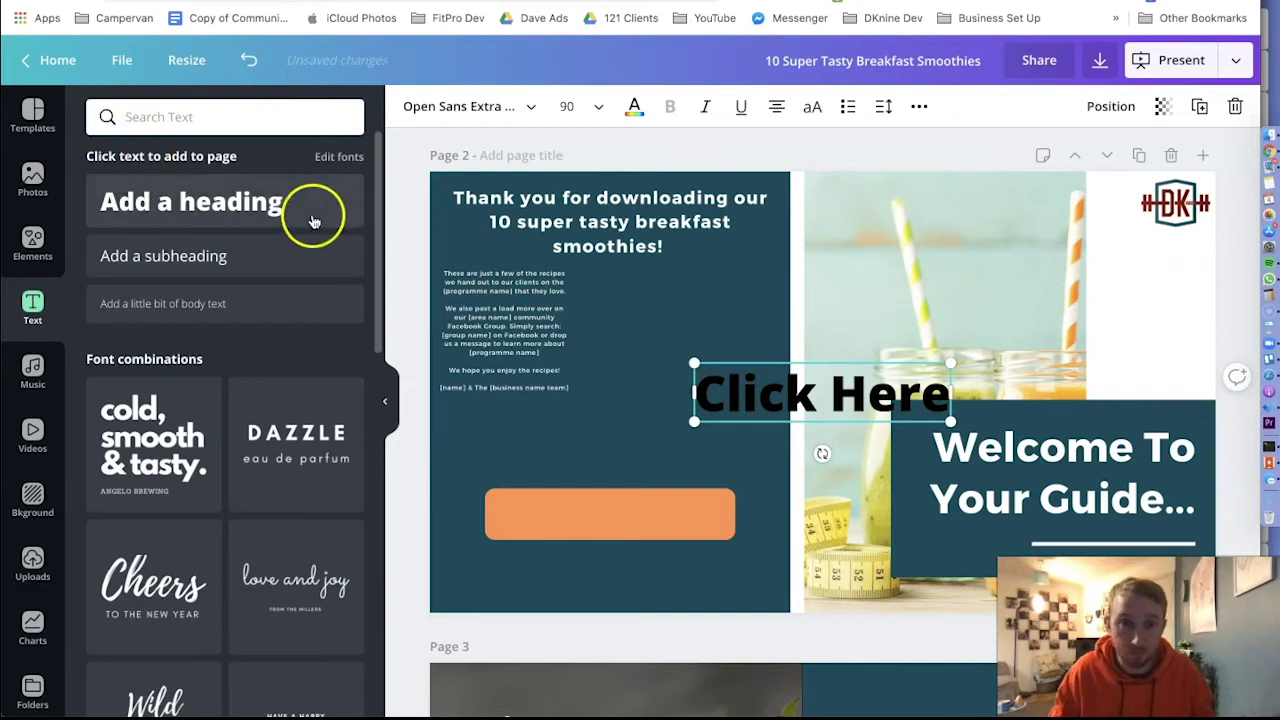
{"action": "left_click", "coordinate": [405, 202]}
{"action": "left_click_drag", "start_coordinate": [797, 382], "coordinate": [585, 504]}
Step: Set the 'Click Here' text to font size 72 and centre it on the button
{"action": "double_click", "coordinate": [598, 507]}
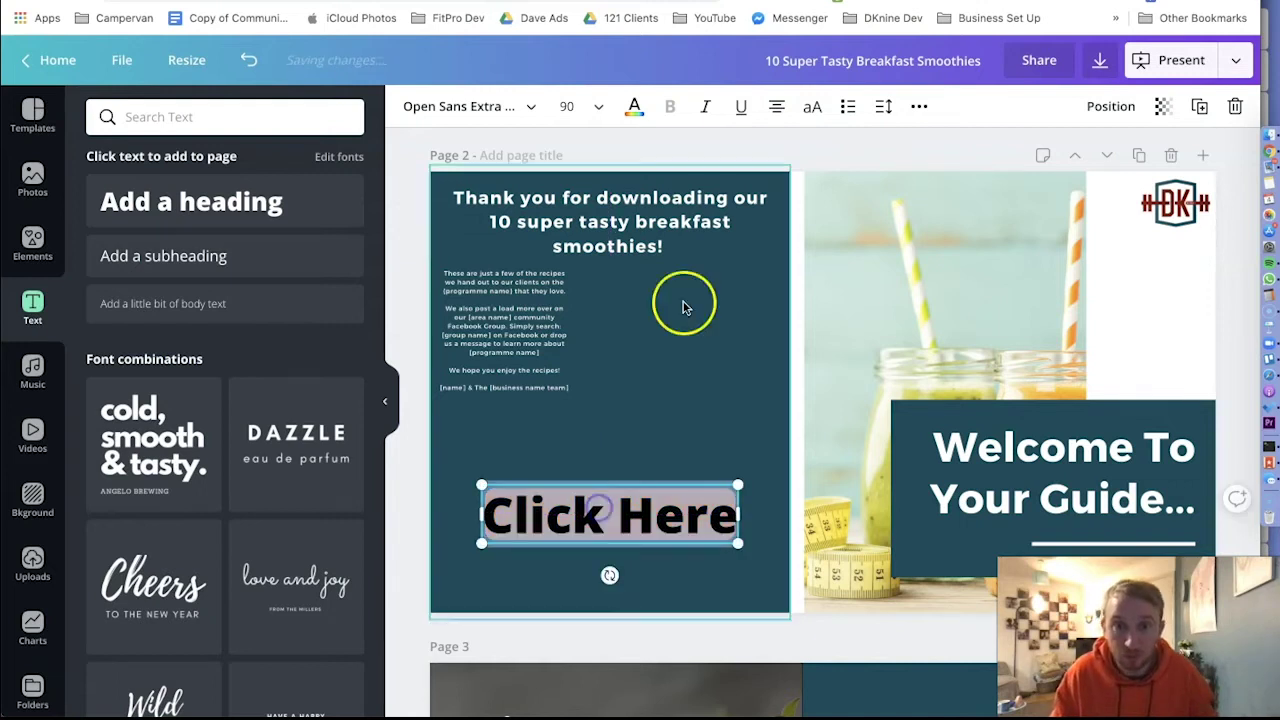
{"action": "left_click", "coordinate": [599, 107]}
{"action": "scroll", "coordinate": [590, 436], "scroll_direction": "down", "scroll_amount": 5}
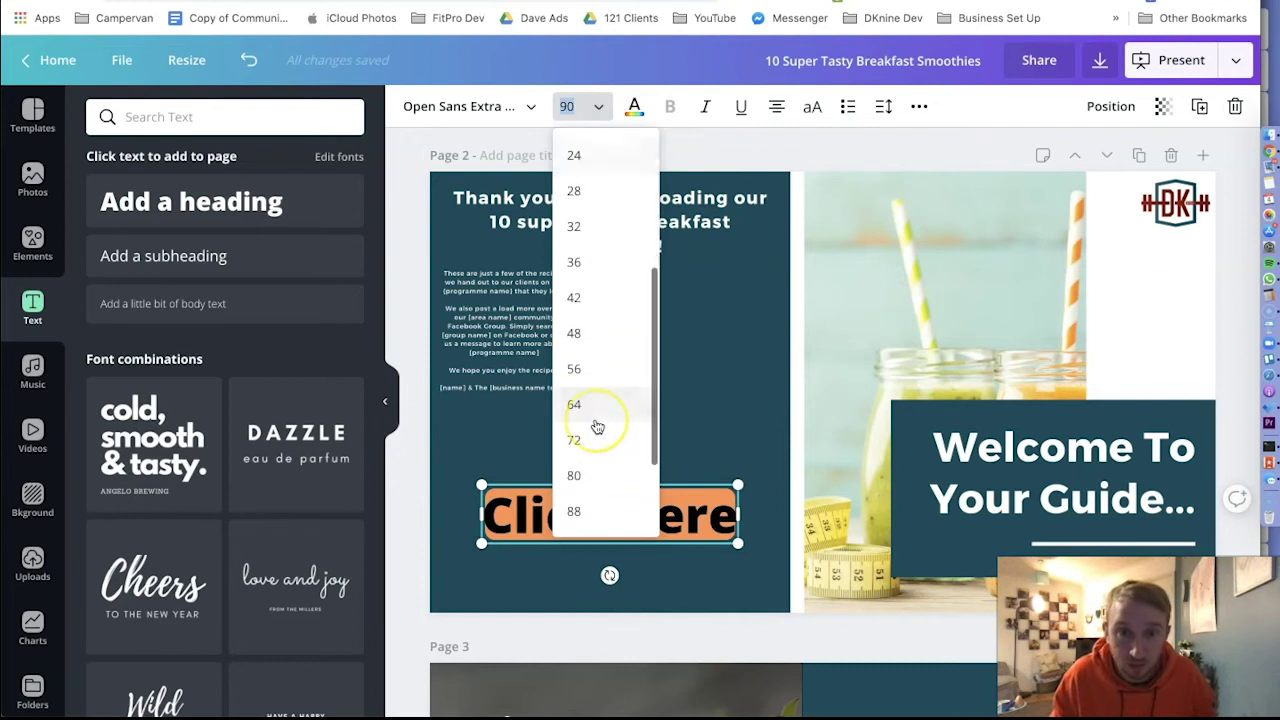
{"action": "left_click", "coordinate": [591, 385]}
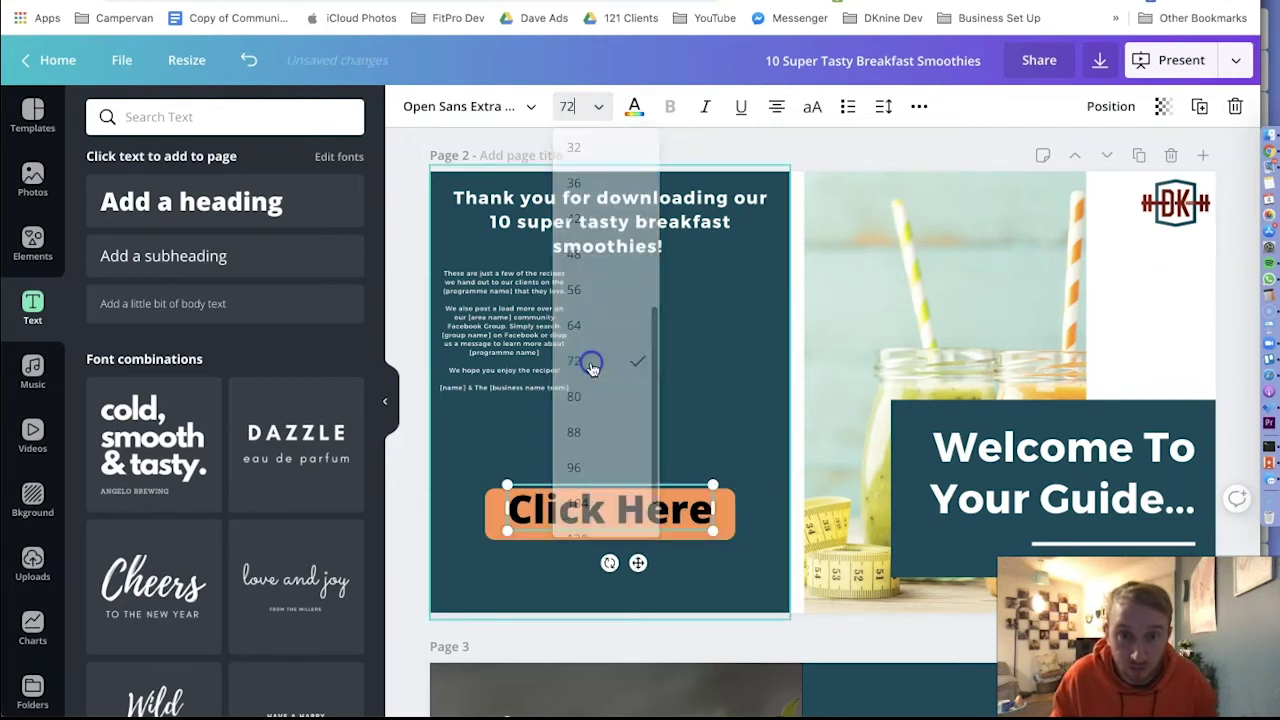
{"action": "left_click", "coordinate": [421, 292]}
{"action": "left_click_drag", "start_coordinate": [623, 512], "coordinate": [630, 520]}
{"action": "left_click", "coordinate": [551, 559]}
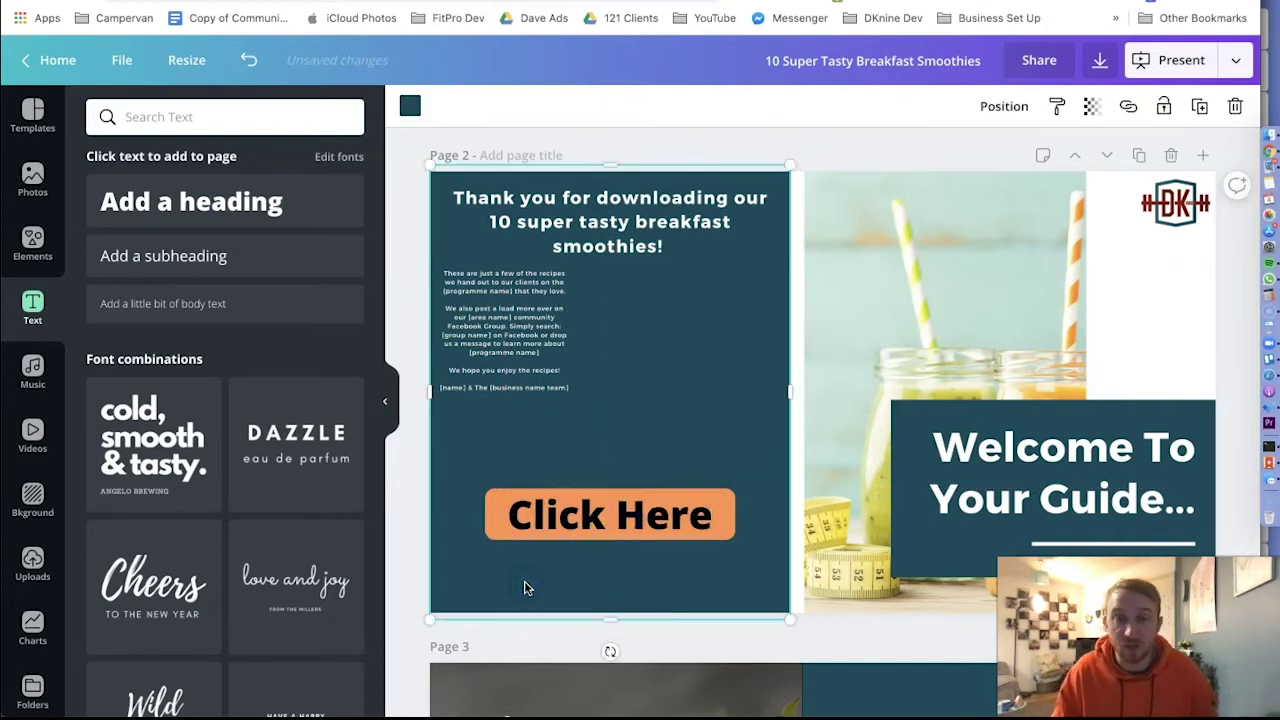
{"action": "left_click", "coordinate": [623, 524]}
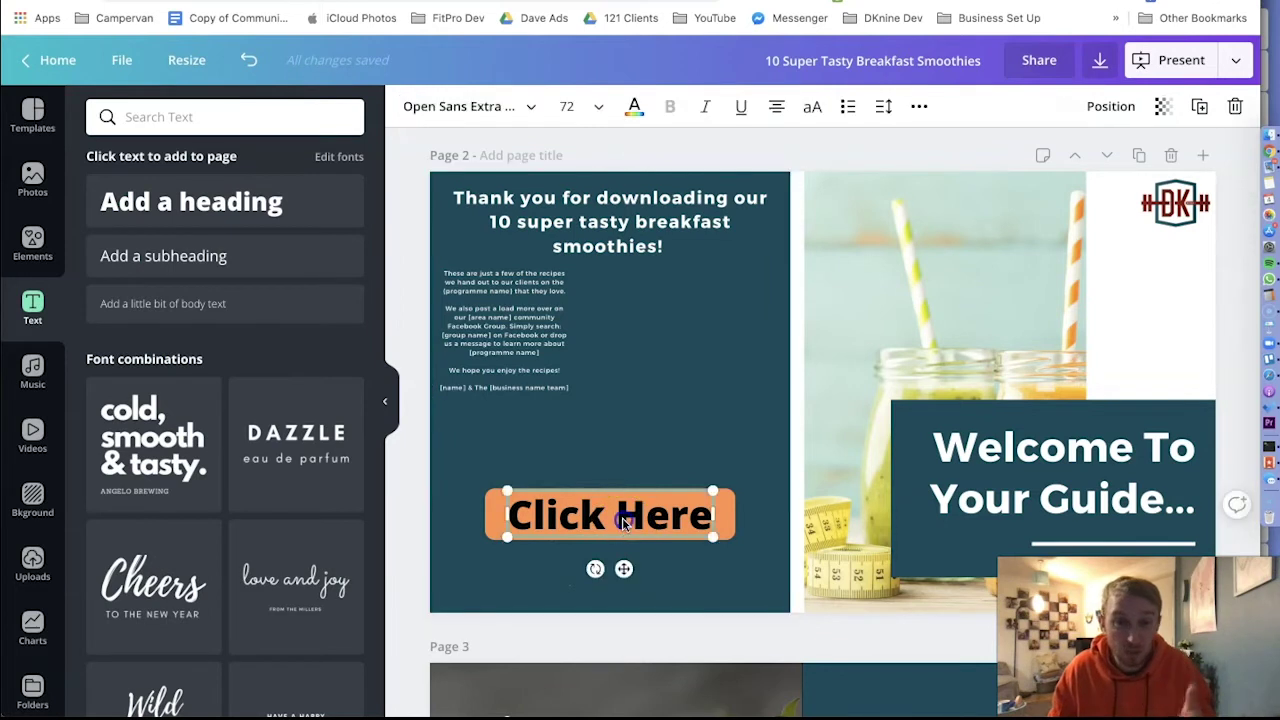
{"action": "double_click", "coordinate": [623, 522]}
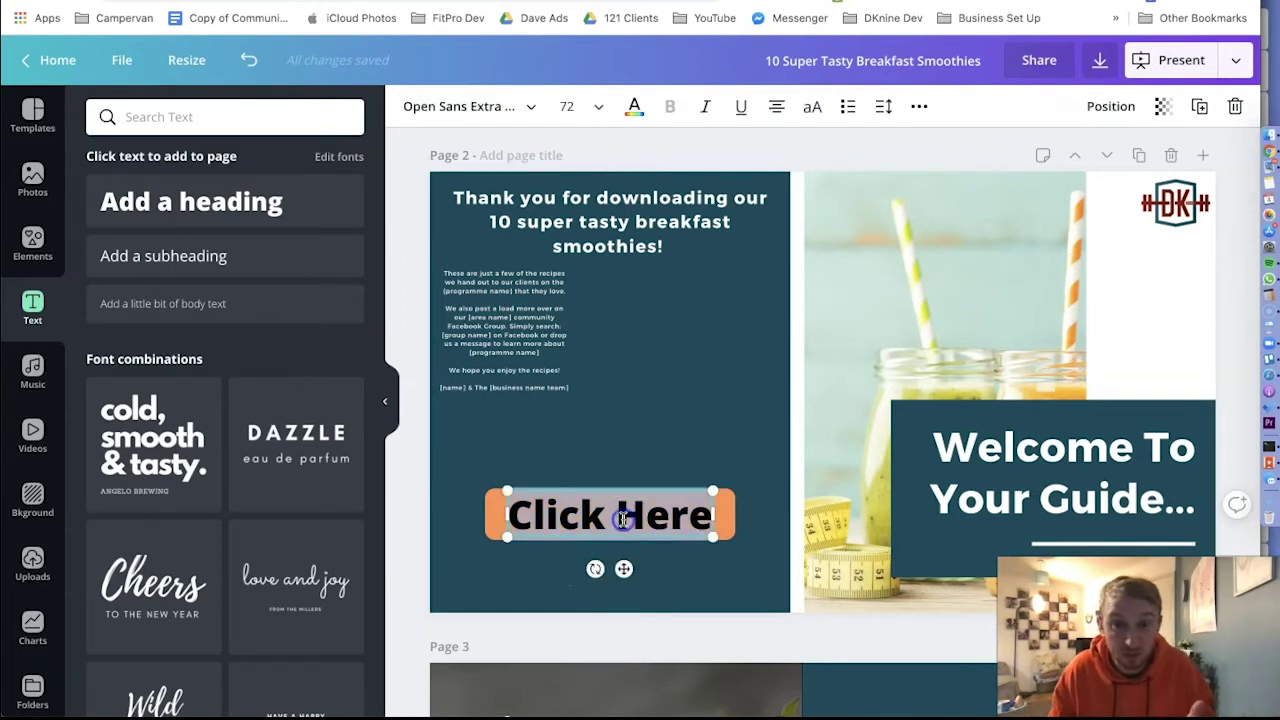
{"action": "left_click", "coordinate": [920, 107]}
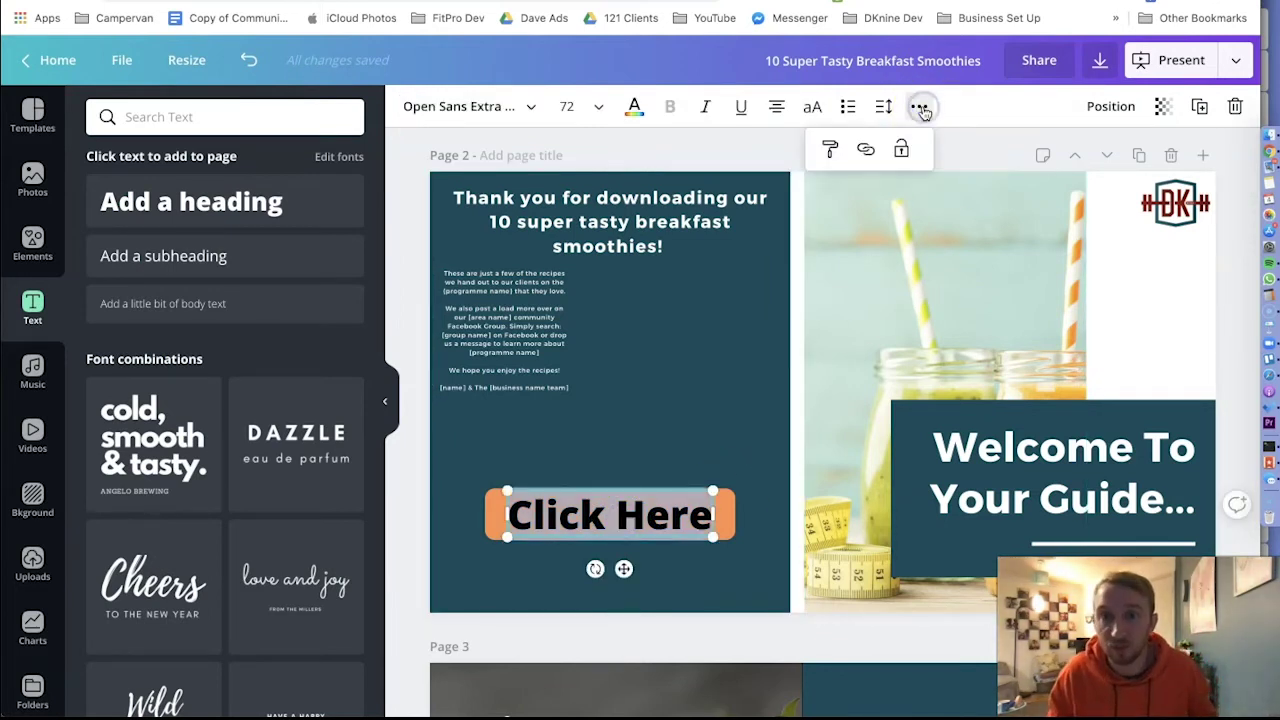
{"action": "left_click", "coordinate": [866, 149]}
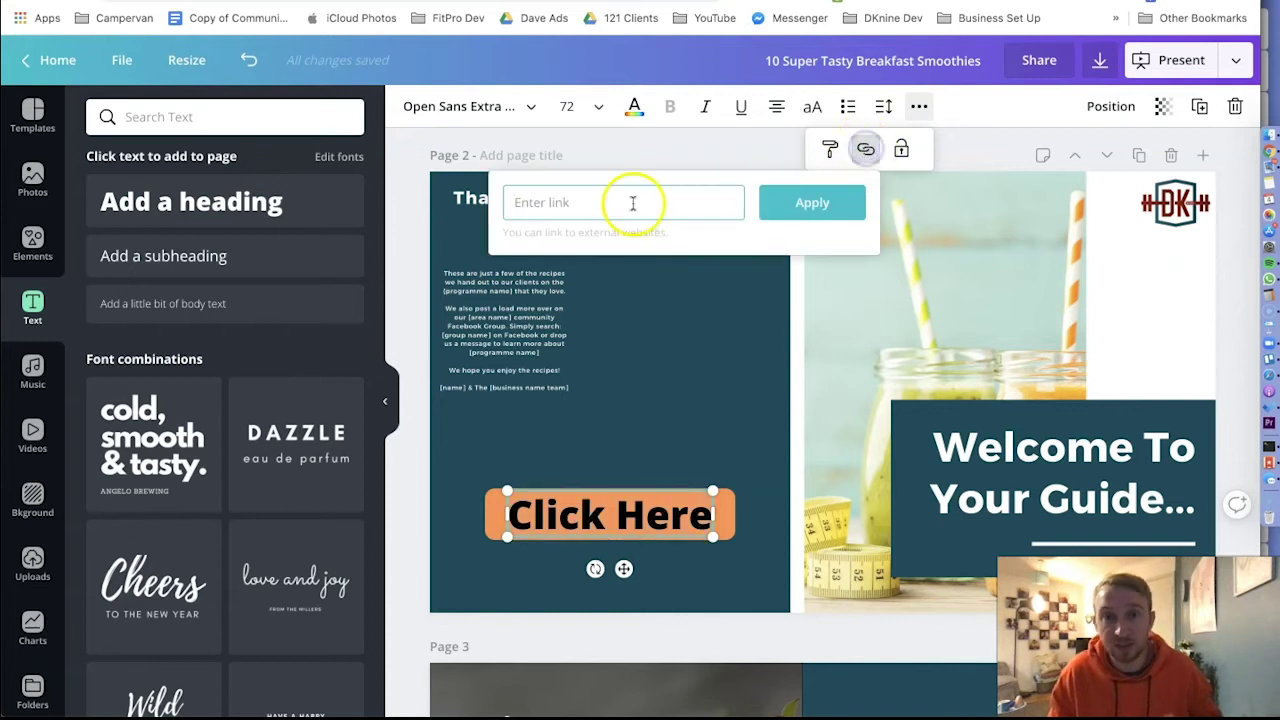
{"action": "left_click", "coordinate": [994, 143]}
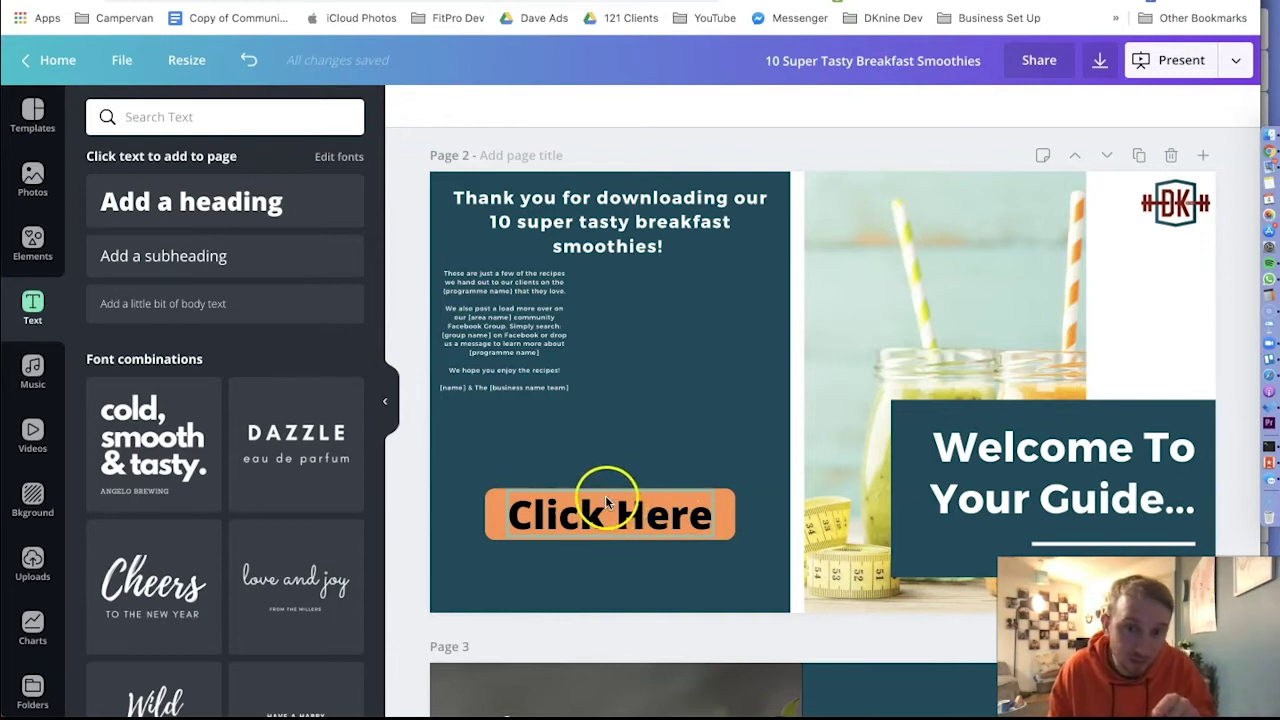
{"action": "left_click", "coordinate": [727, 500]}
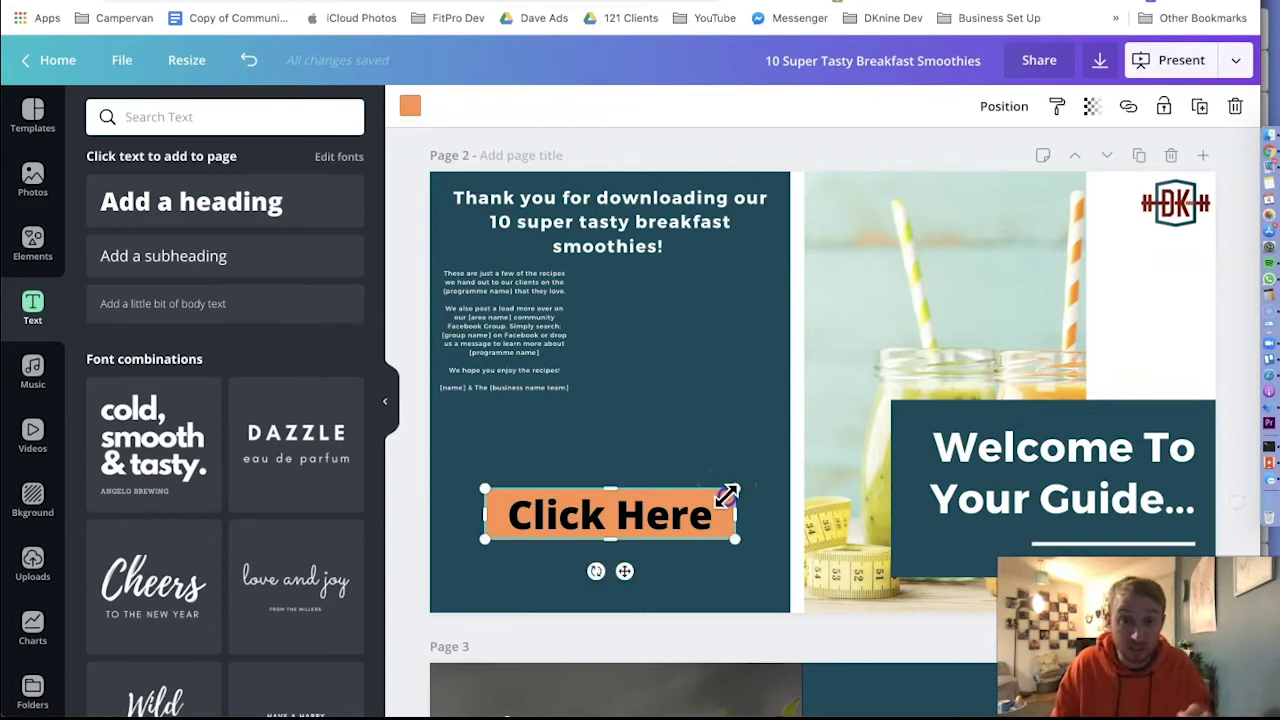
{"action": "left_click", "coordinate": [1130, 108]}
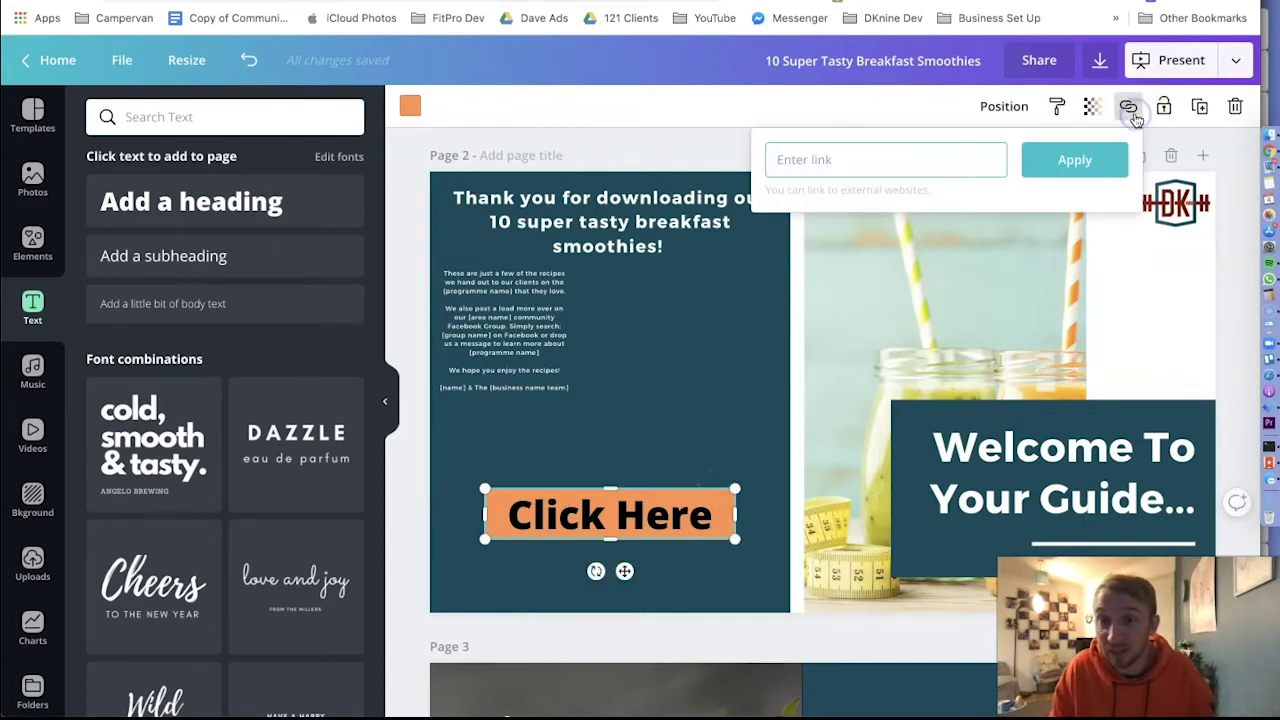
{"action": "left_click", "coordinate": [917, 176]}
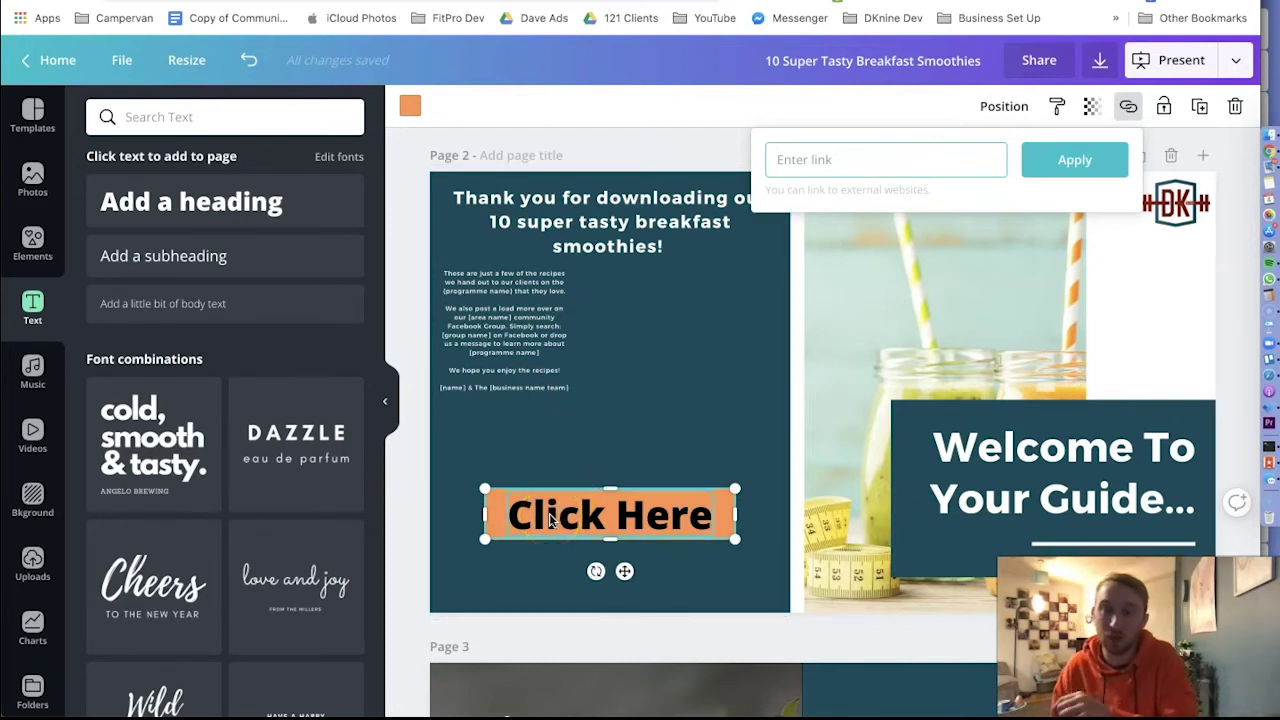
{"action": "left_click", "coordinate": [657, 149]}
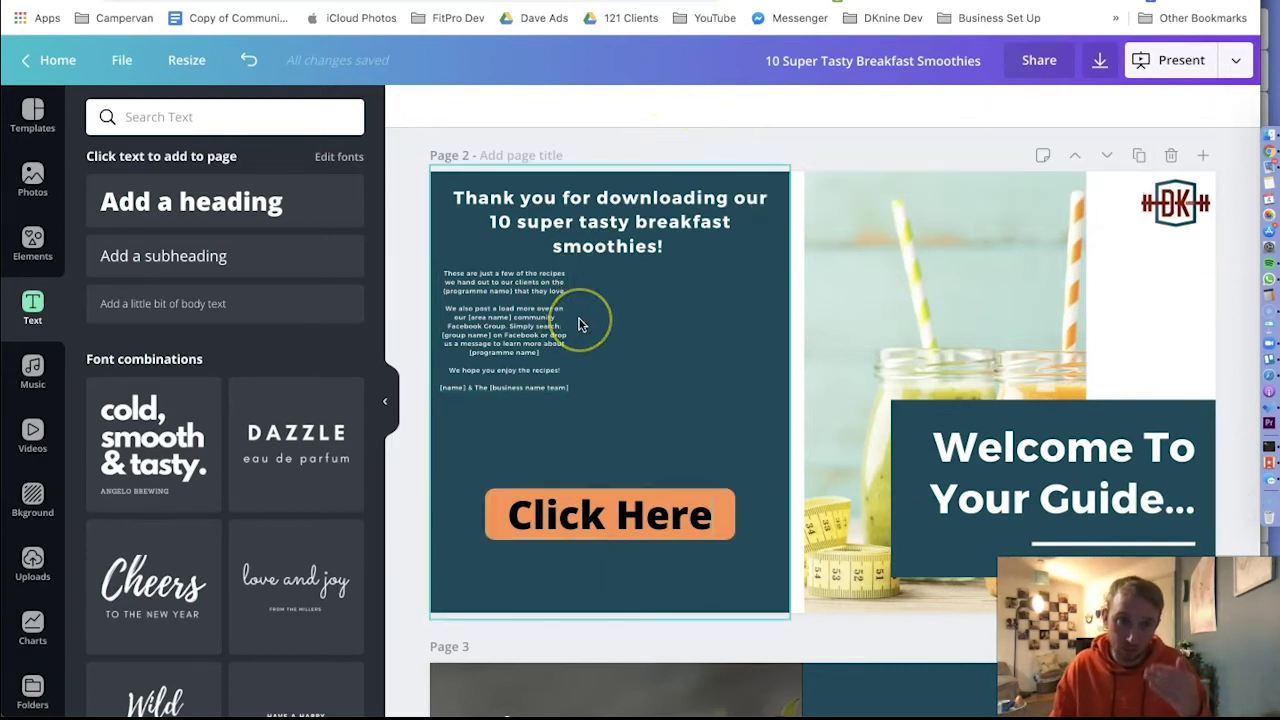
Step: Add a square shape and resize it to exactly cover the orange Click Here button
{"action": "left_click", "coordinate": [40, 238]}
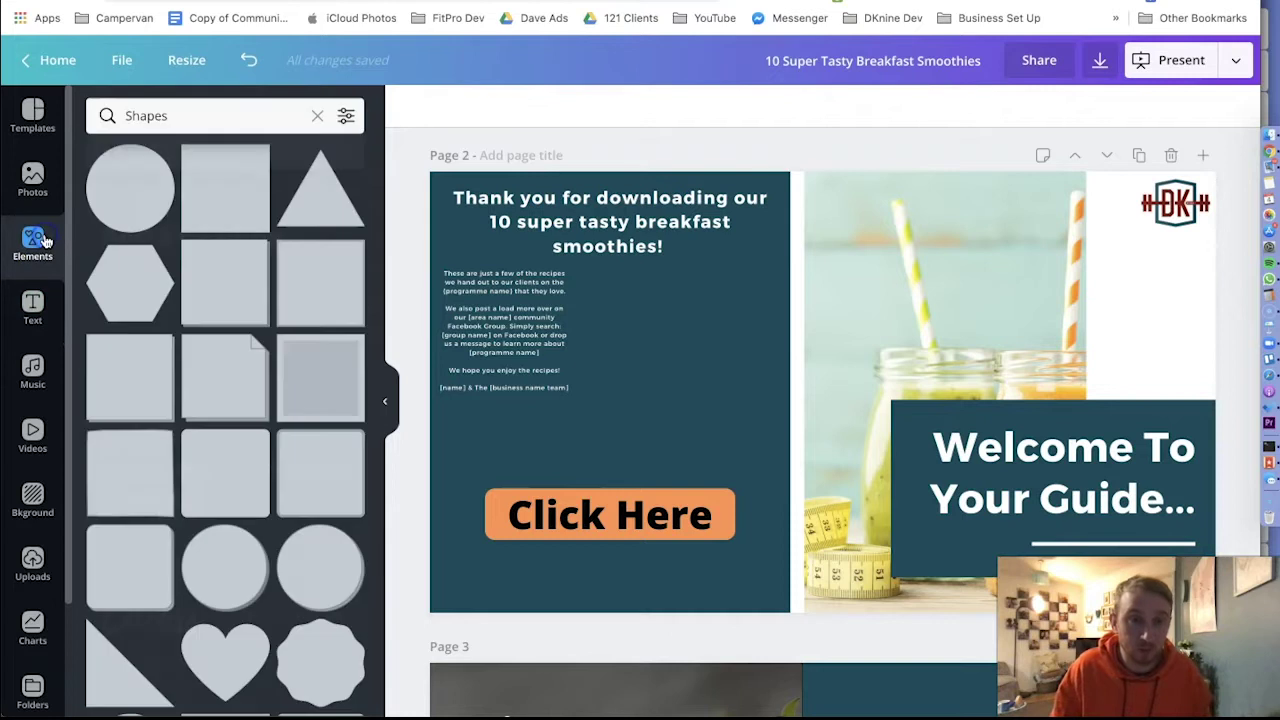
{"action": "left_click", "coordinate": [211, 456]}
{"action": "left_click_drag", "start_coordinate": [783, 391], "coordinate": [560, 489]}
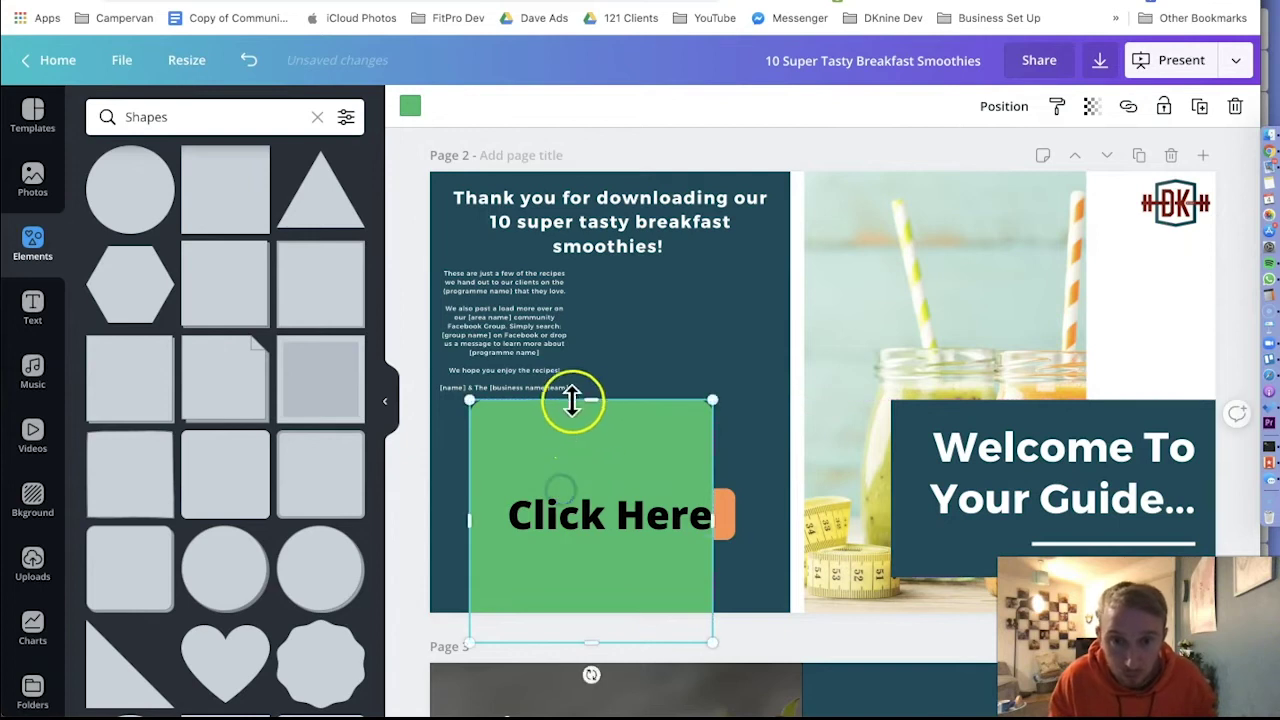
{"action": "left_click_drag", "start_coordinate": [586, 400], "coordinate": [592, 479]}
{"action": "left_click_drag", "start_coordinate": [594, 642], "coordinate": [594, 570]}
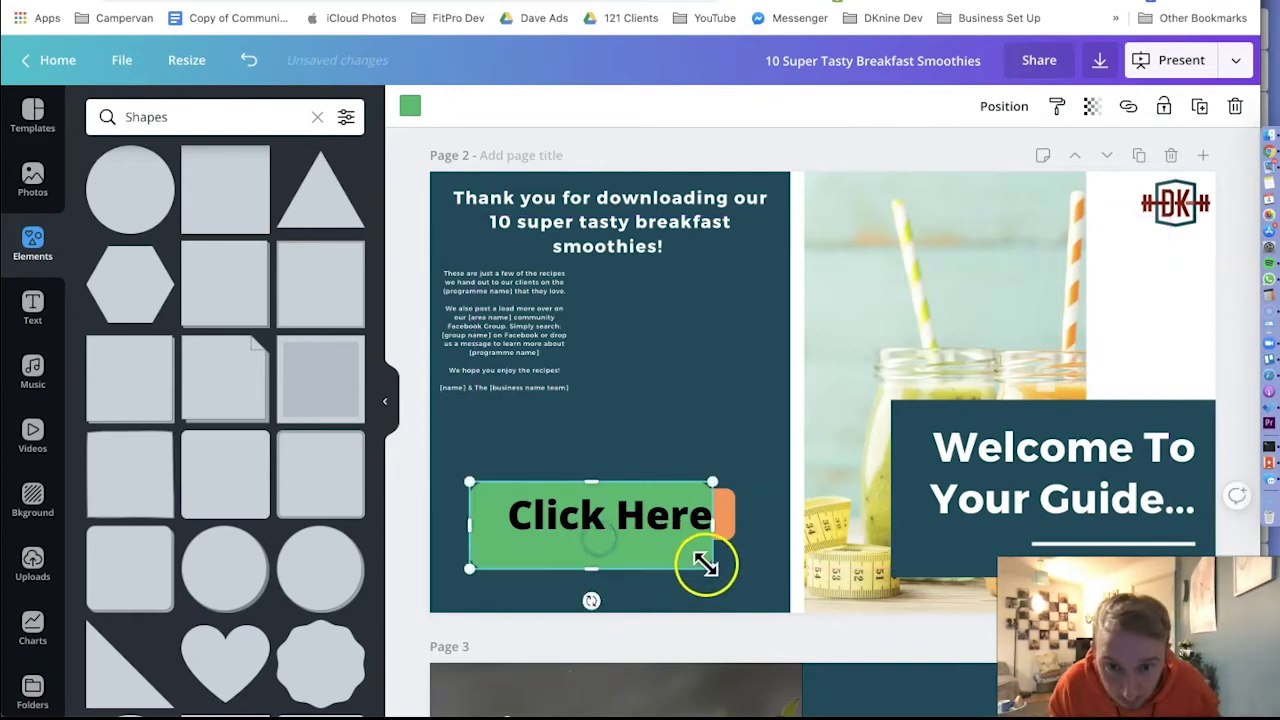
{"action": "left_click_drag", "start_coordinate": [709, 566], "coordinate": [743, 519]}
{"action": "mouse_move", "coordinate": [469, 515]}
{"action": "left_mouse_down"}
{"action": "mouse_move", "coordinate": [491, 514]}
{"action": "mouse_move", "coordinate": [479, 515]}
{"action": "left_mouse_up"}
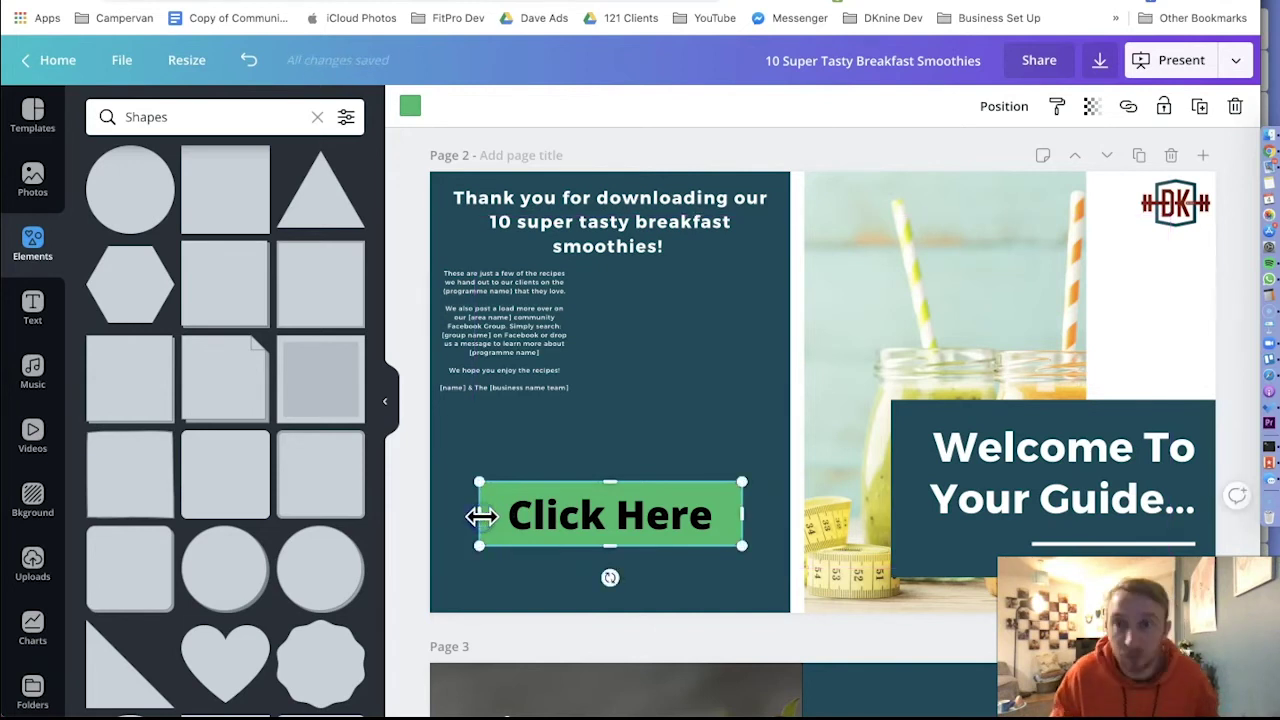
Step: Bring the green rectangle forward in front of the Click Here text
{"action": "left_click", "coordinate": [1003, 108]}
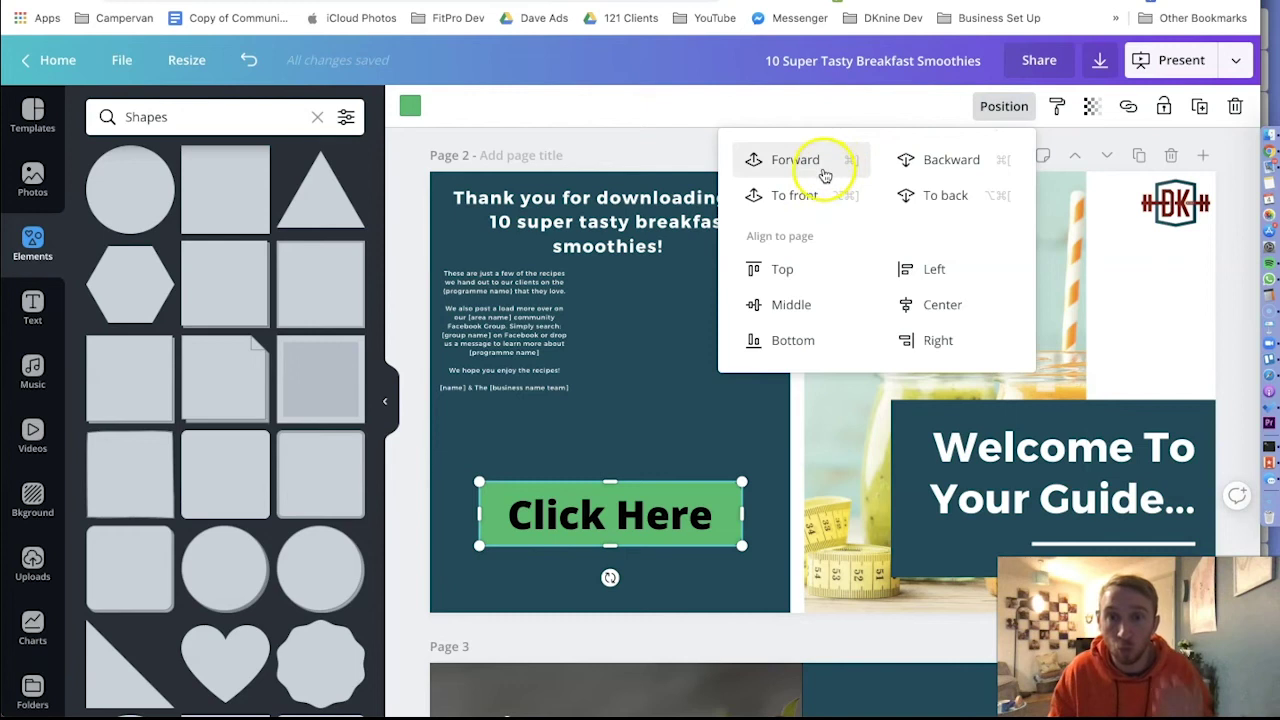
{"action": "left_click", "coordinate": [803, 189]}
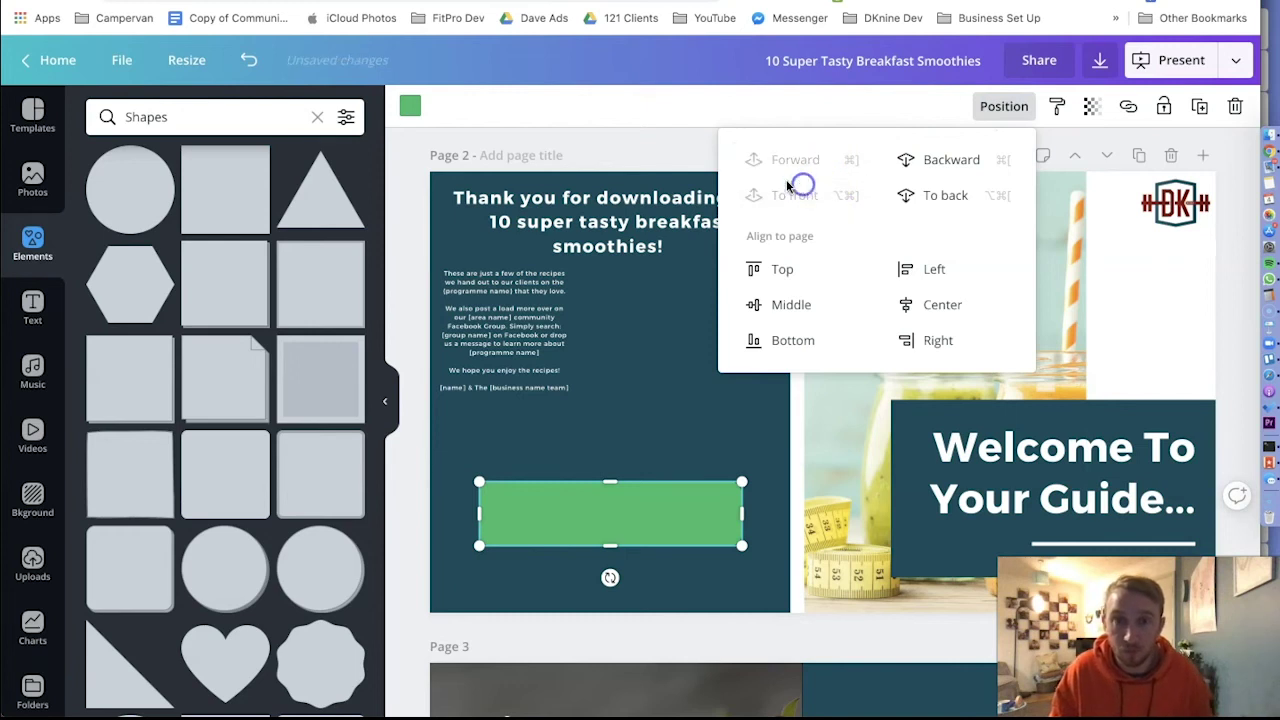
{"action": "left_click", "coordinate": [676, 154]}
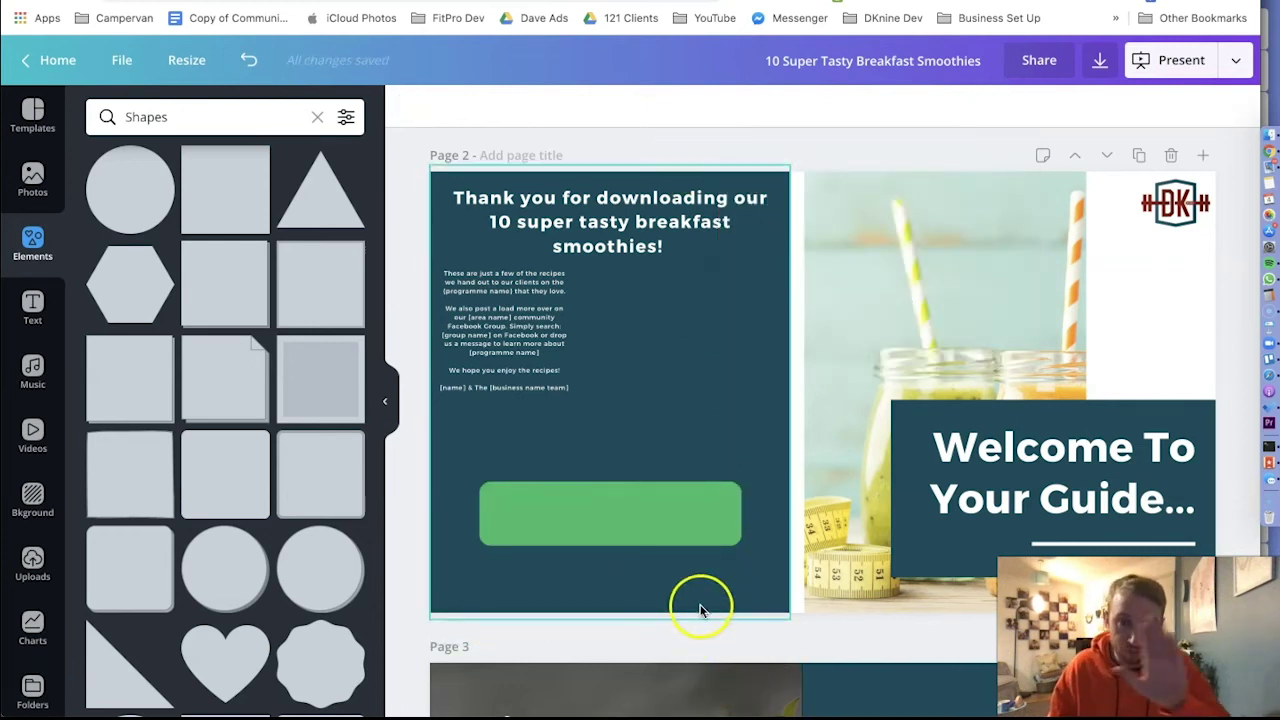
Step: Set the green rectangle's transparency to 0 so it becomes invisible
{"action": "left_click", "coordinate": [645, 507]}
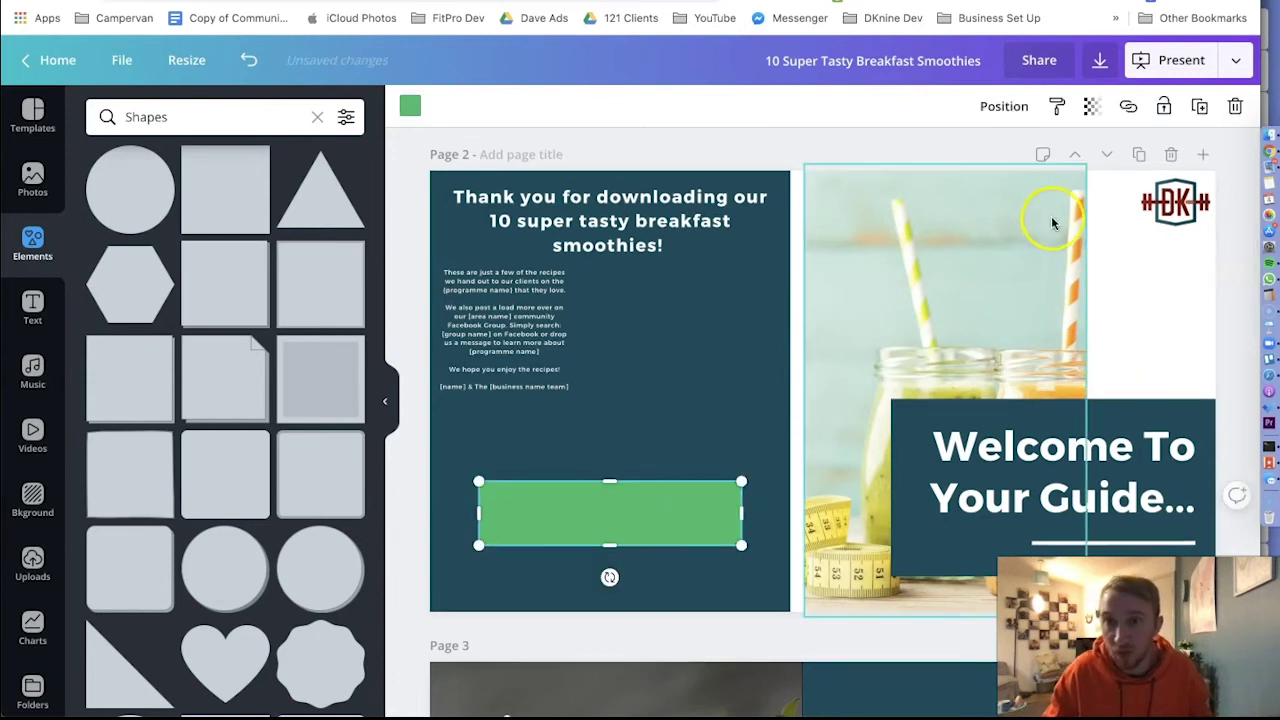
{"action": "left_click", "coordinate": [1092, 105]}
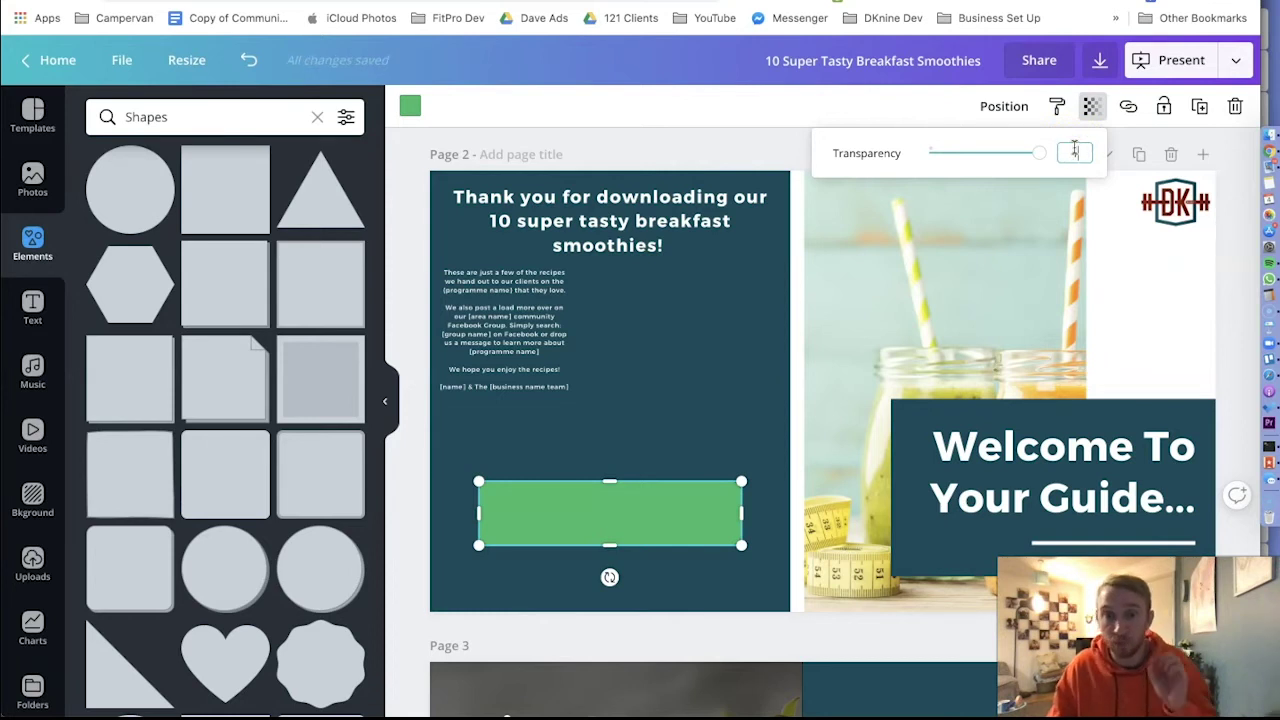
{"action": "type", "text": "0"}
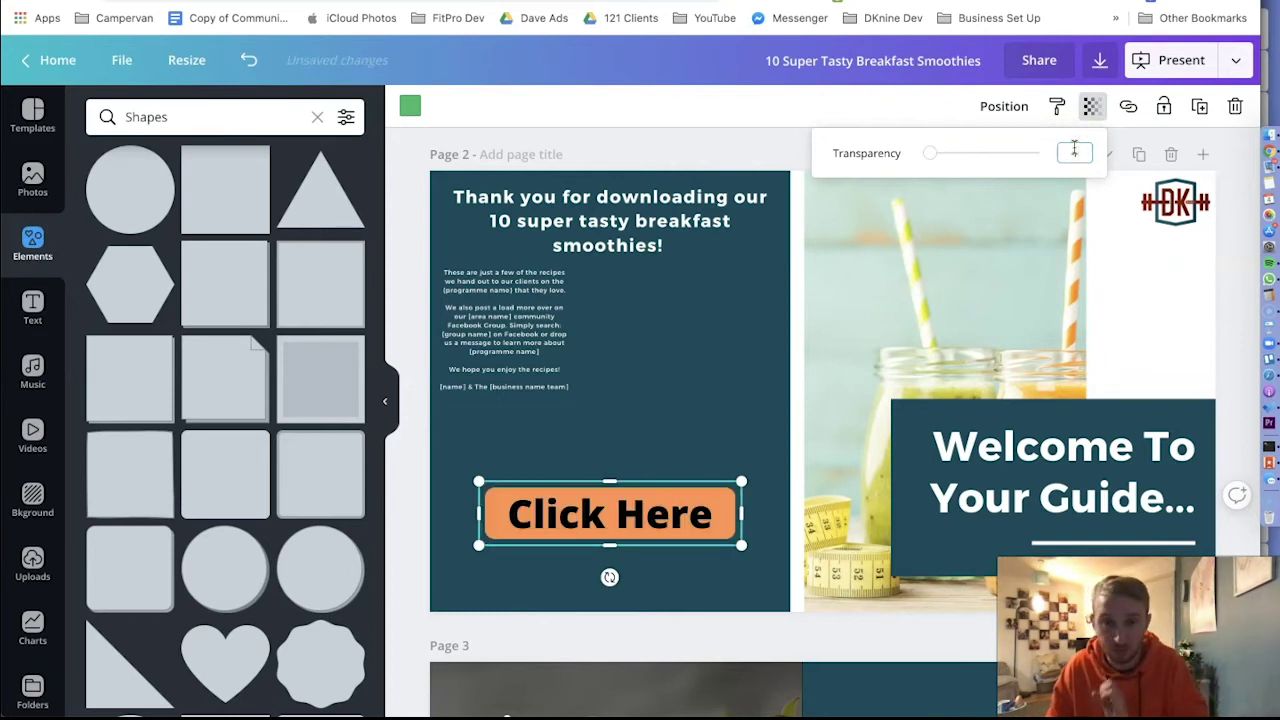
{"action": "left_click", "coordinate": [737, 141]}
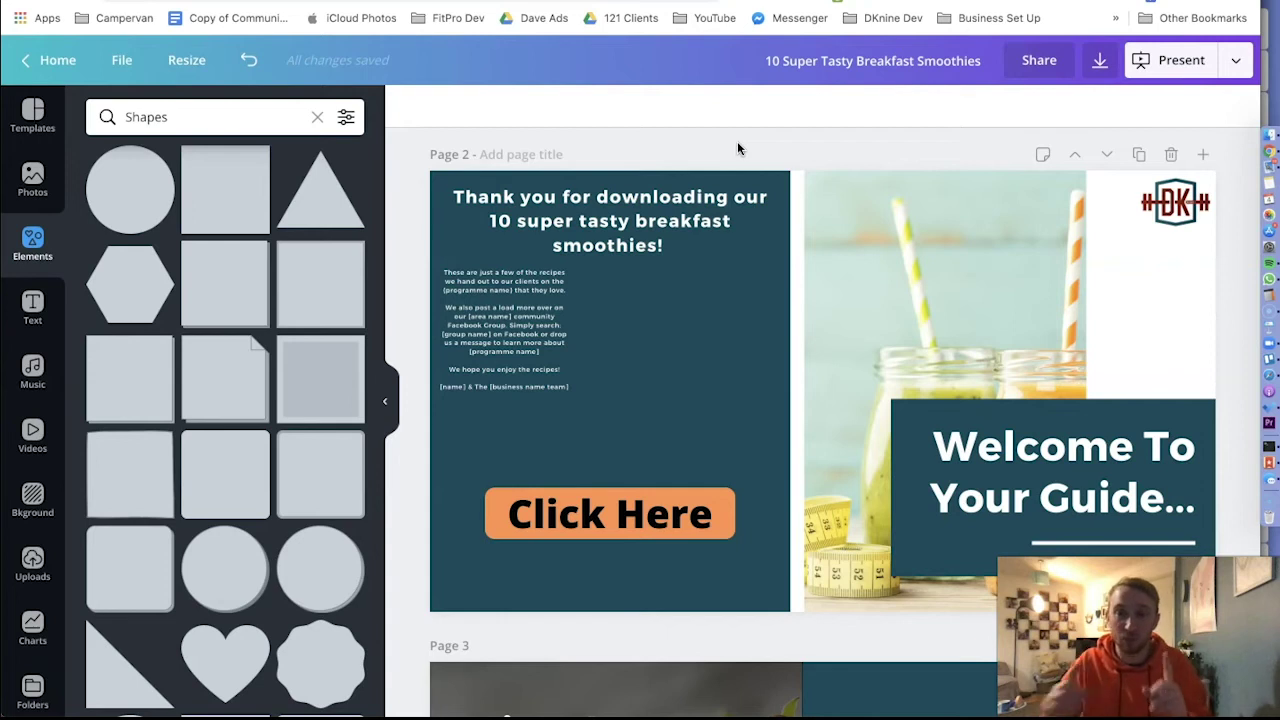
Step: Realign the invisible box over the Click Here button and open its link entry field
{"action": "left_click", "coordinate": [596, 506]}
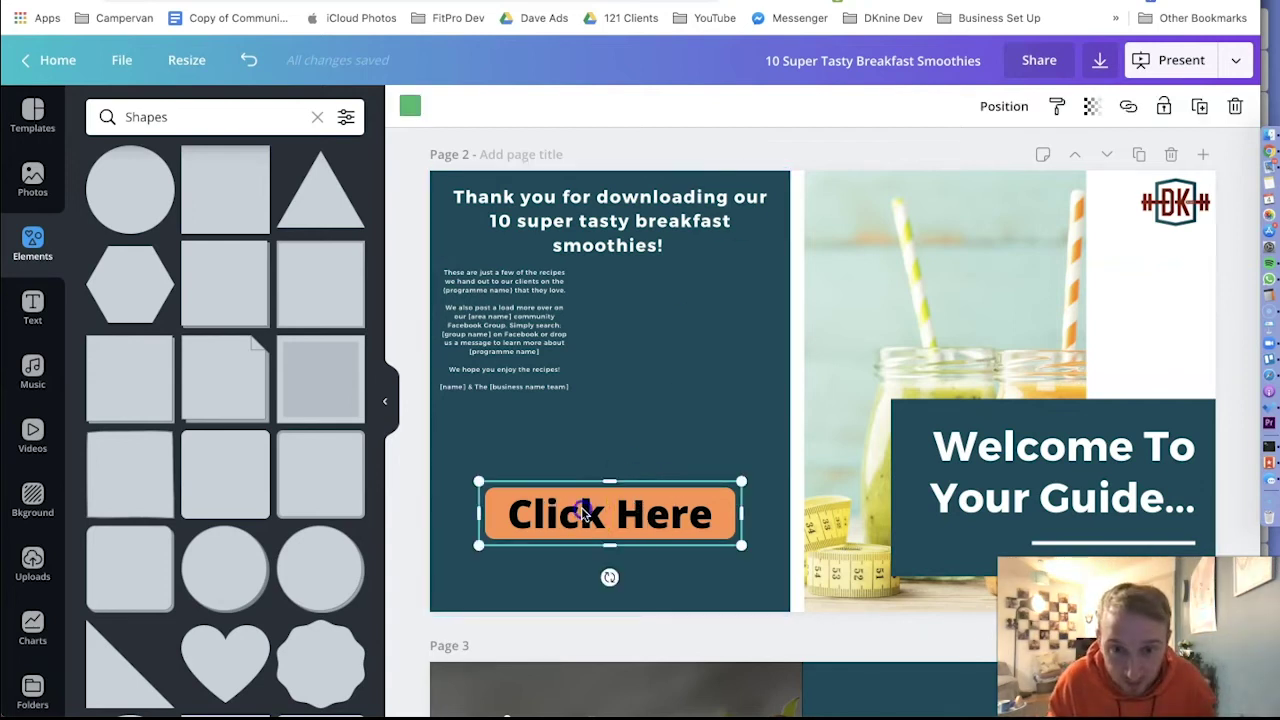
{"action": "left_click_drag", "start_coordinate": [585, 512], "coordinate": [594, 437]}
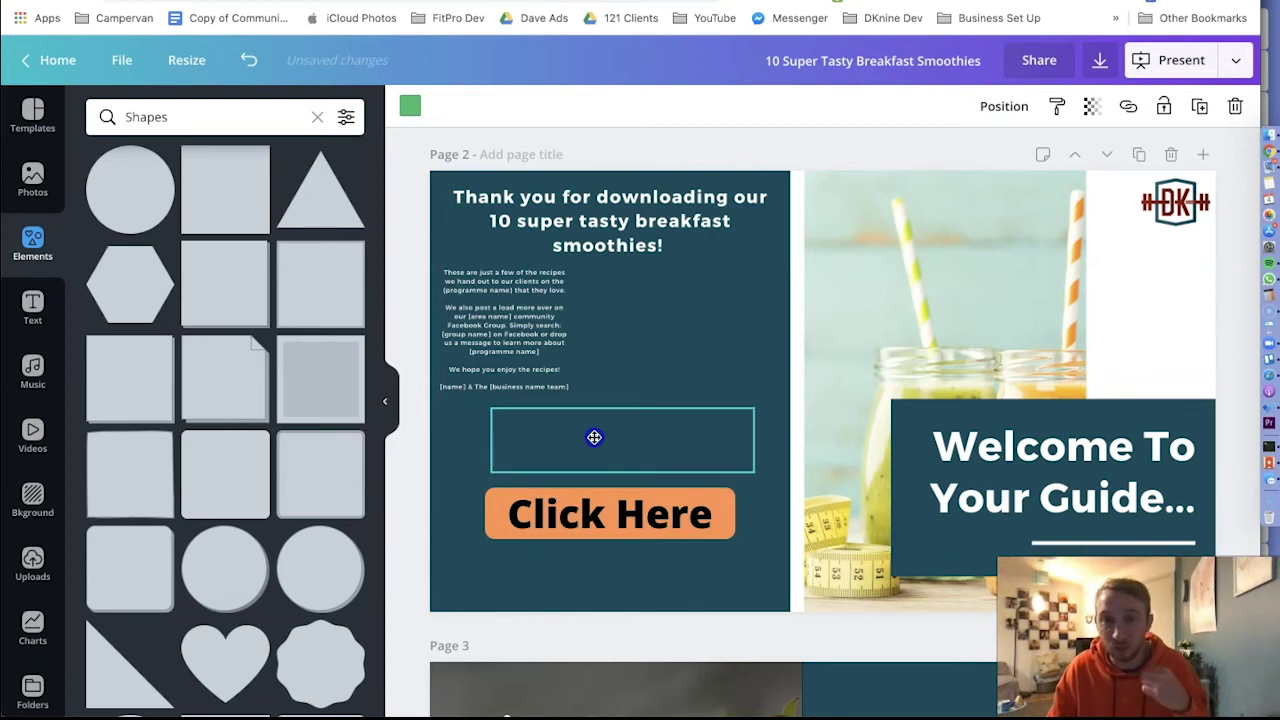
{"action": "left_click", "coordinate": [514, 577]}
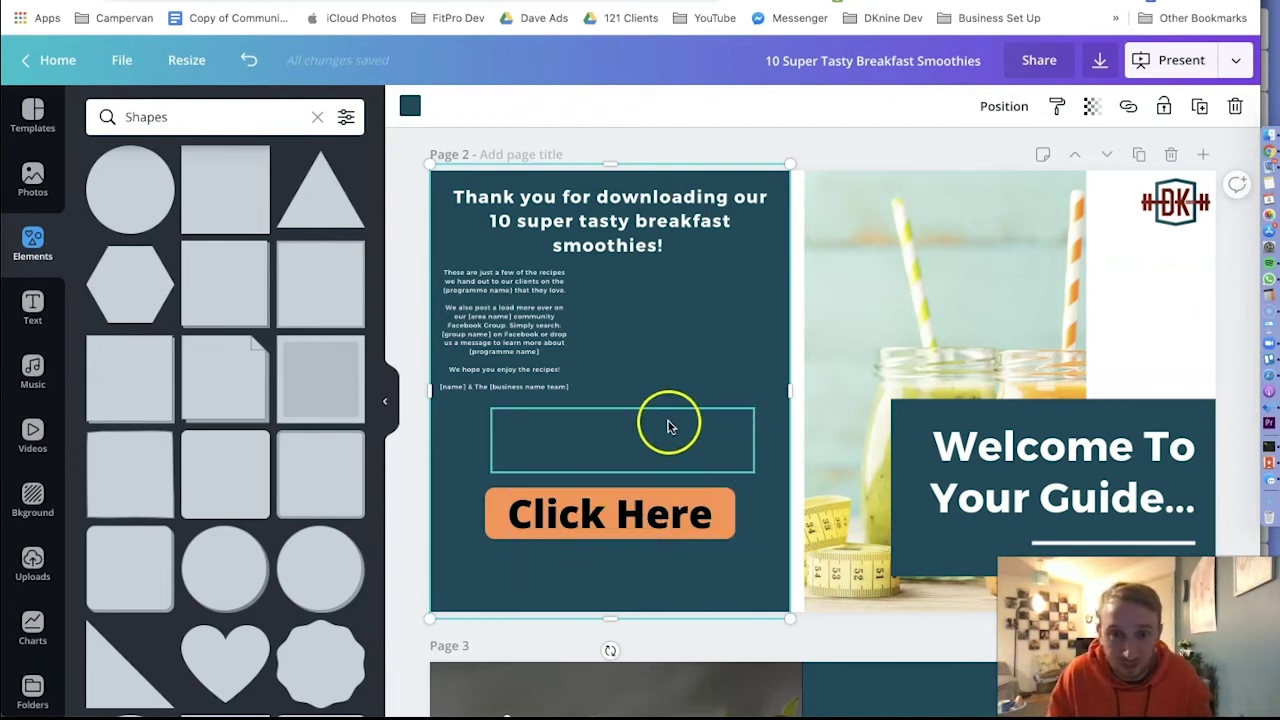
{"action": "left_click_drag", "start_coordinate": [631, 441], "coordinate": [622, 509]}
{"action": "left_click", "coordinate": [612, 510]}
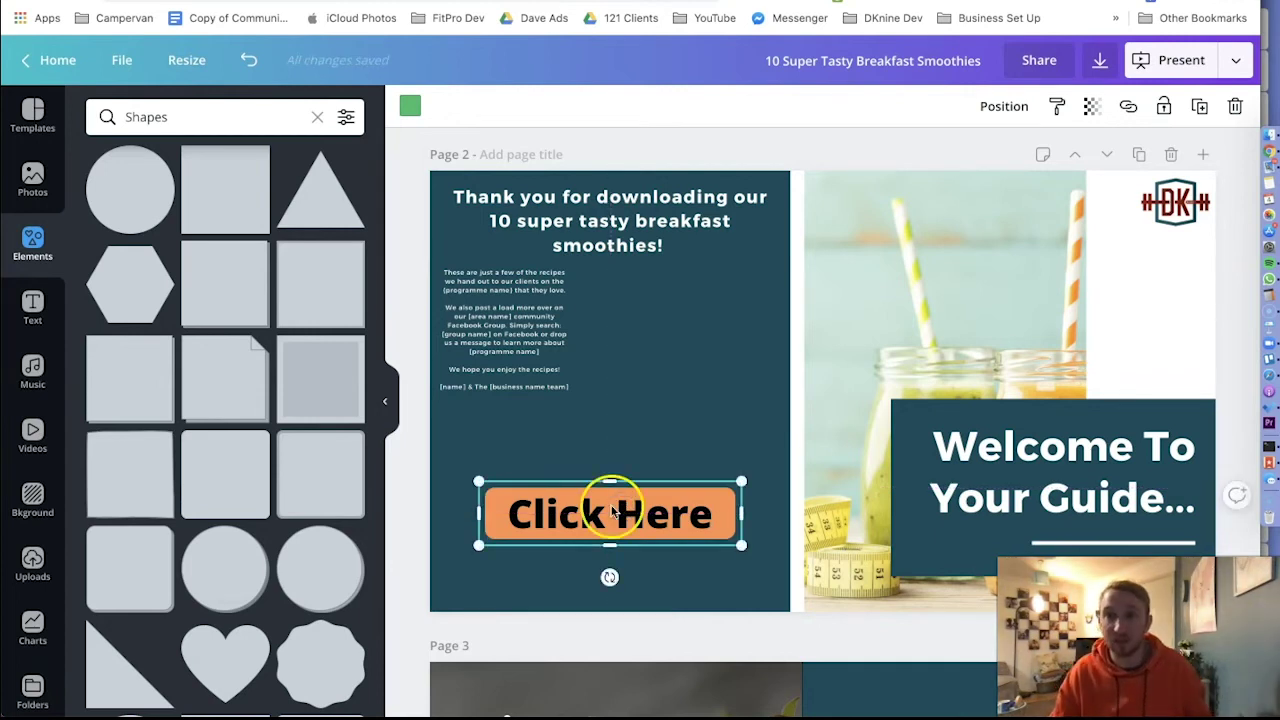
{"action": "left_click", "coordinate": [1130, 108]}
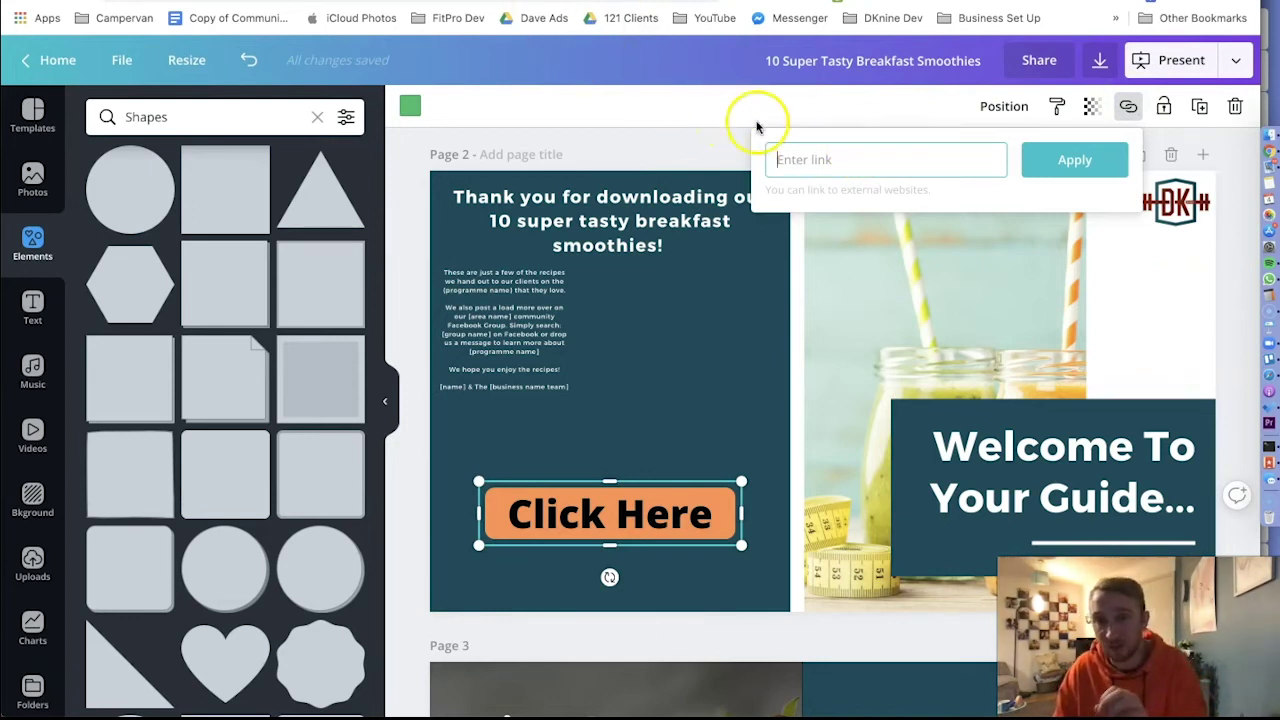
Step: Load fitproleadgen.com in a new Chrome tab and select its full address to copy
{"action": "key", "text": "super+t"}
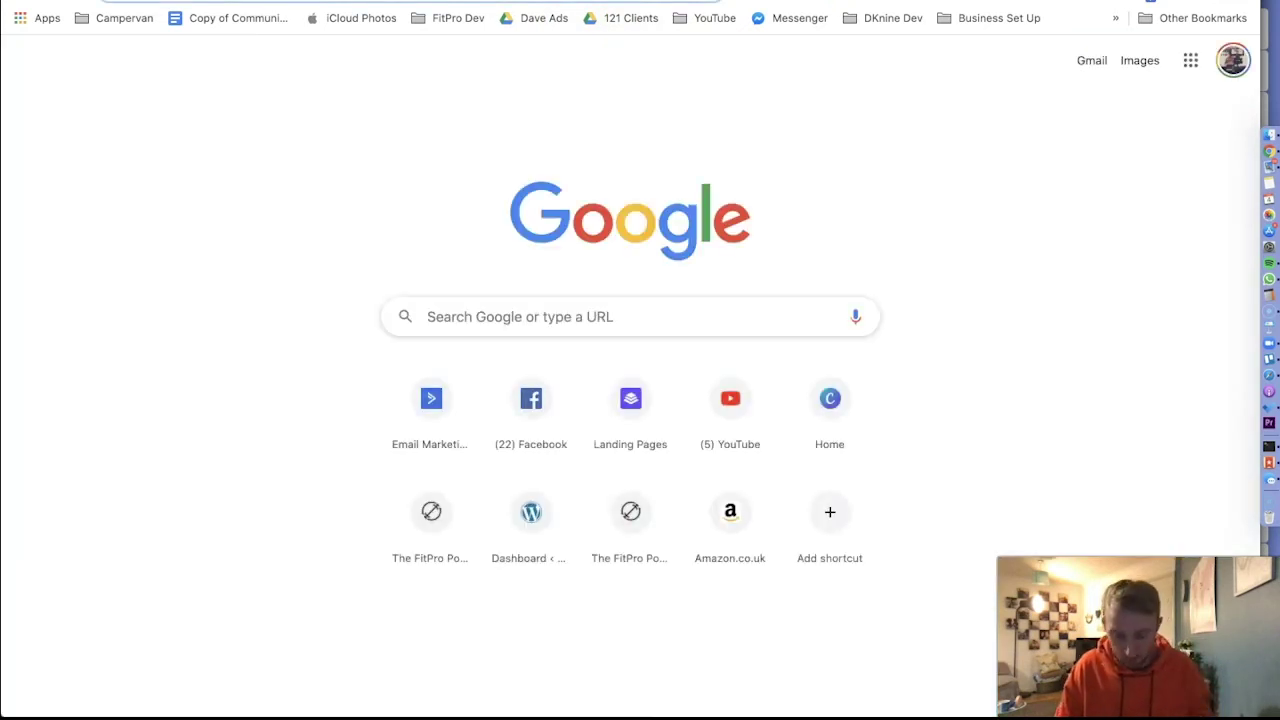
{"action": "type", "text": "fitpro"}
{"action": "key", "text": "Right"}
{"action": "key", "text": "BackSpace"}
{"action": "key", "text": "BackSpace"}
{"action": "key", "text": "BackSpace"}
{"action": "key", "text": "BackSpace"}
{"action": "key", "text": "BackSpace"}
{"action": "key", "text": "BackSpace"}
{"action": "key", "text": "BackSpace"}
{"action": "key", "text": "BackSpace"}
{"action": "key", "text": "BackSpace"}
{"action": "key", "text": "BackSpace"}
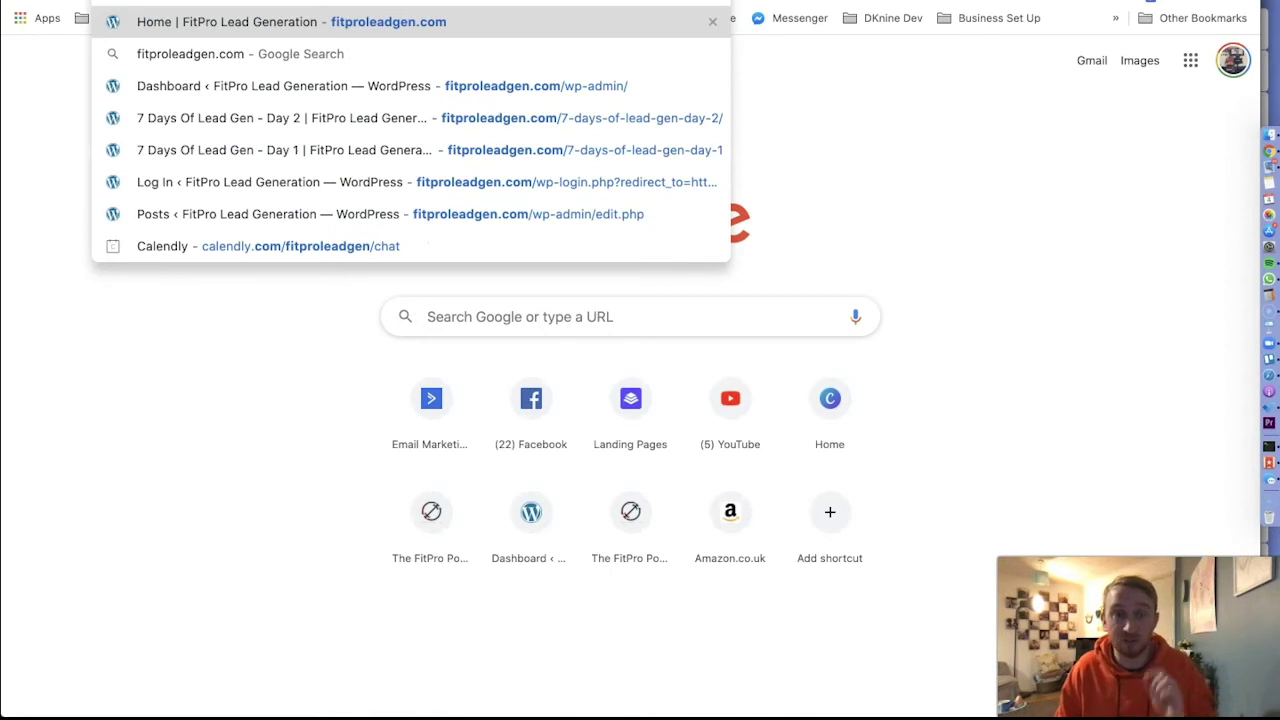
{"action": "key", "text": "Return"}
{"action": "key", "text": "super+l"}
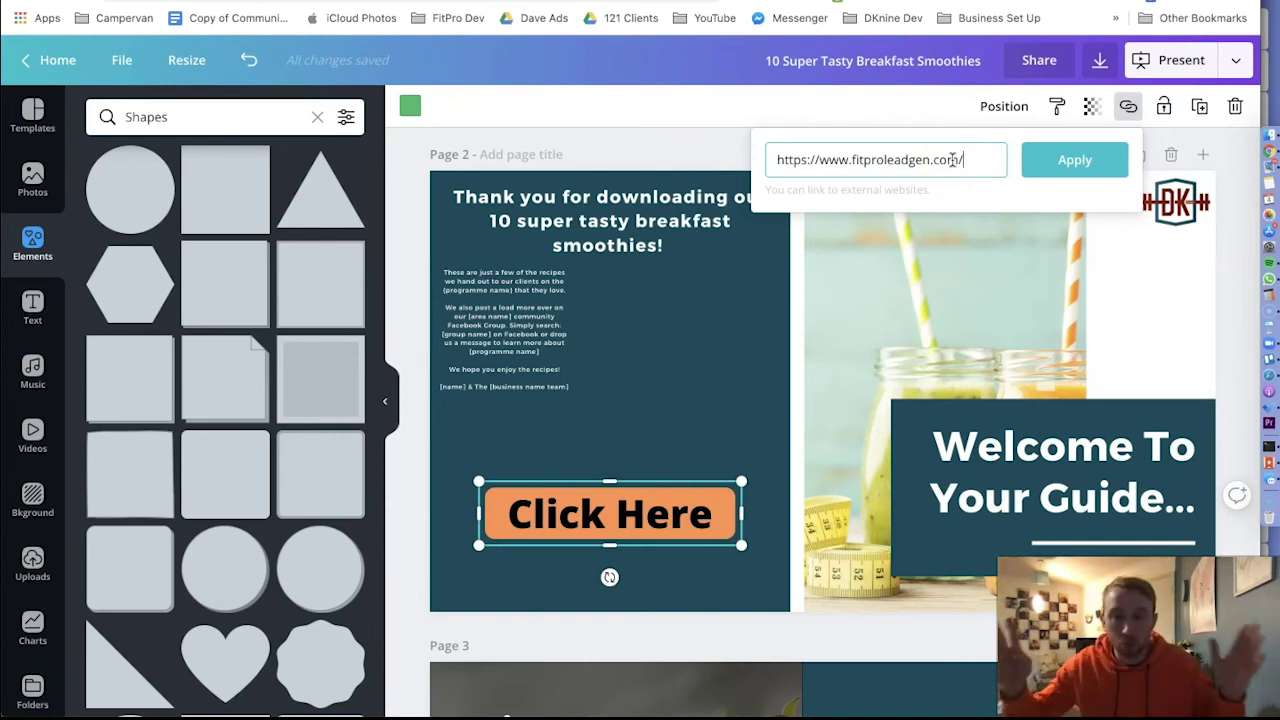
{"action": "left_click", "coordinate": [1073, 161]}
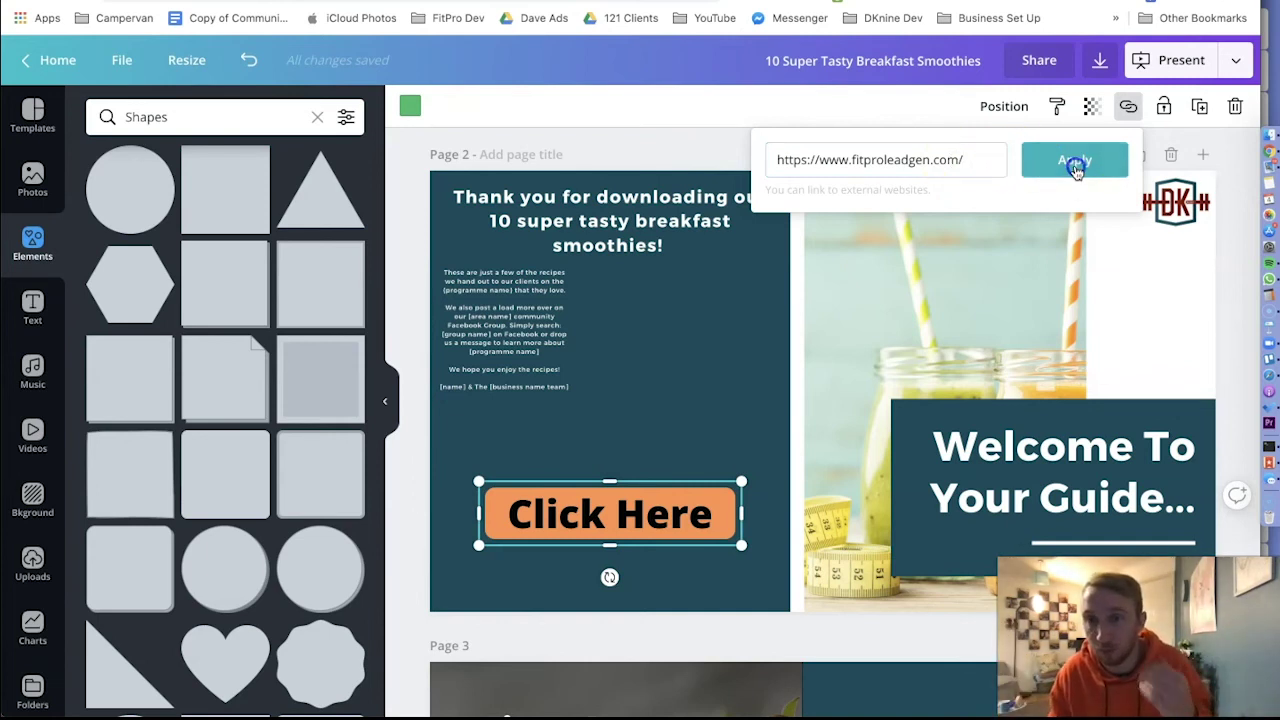
{"action": "left_click", "coordinate": [766, 149]}
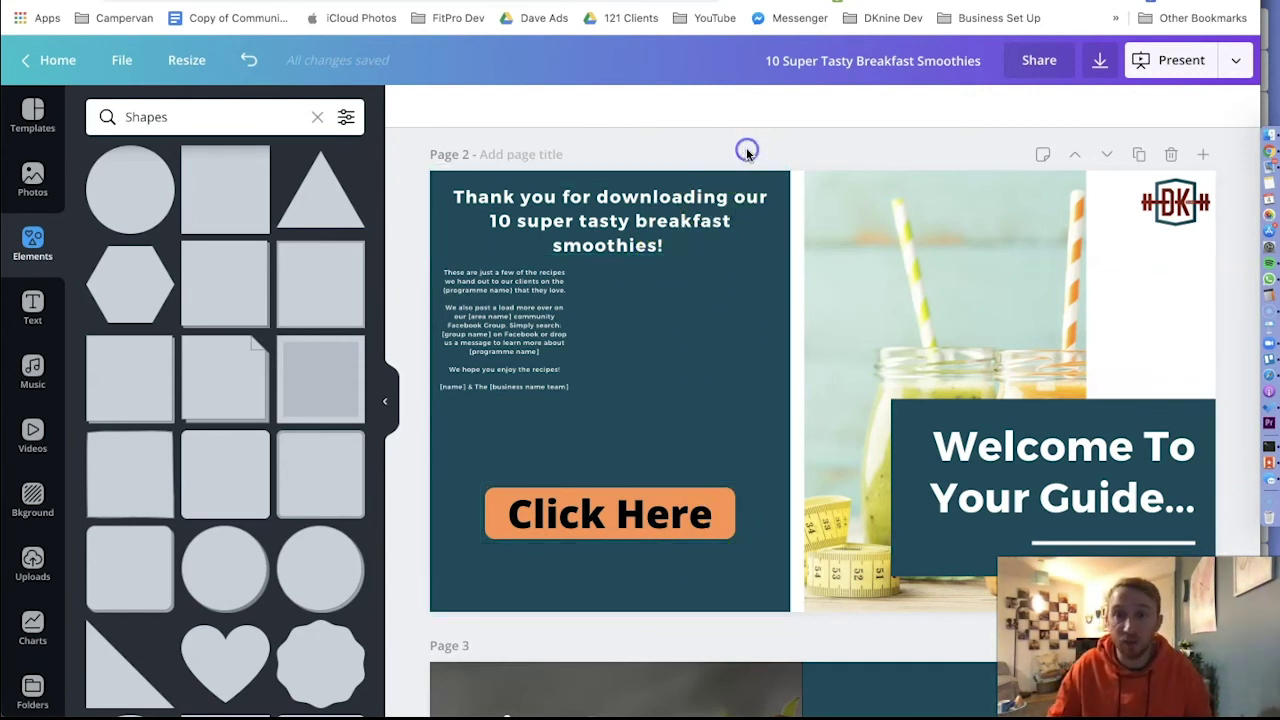
Step: Export '10 Super Tasty Breakfast Smoothies' as PDF Standard, all pages, saved to the Desktop
{"action": "left_click", "coordinate": [1100, 64]}
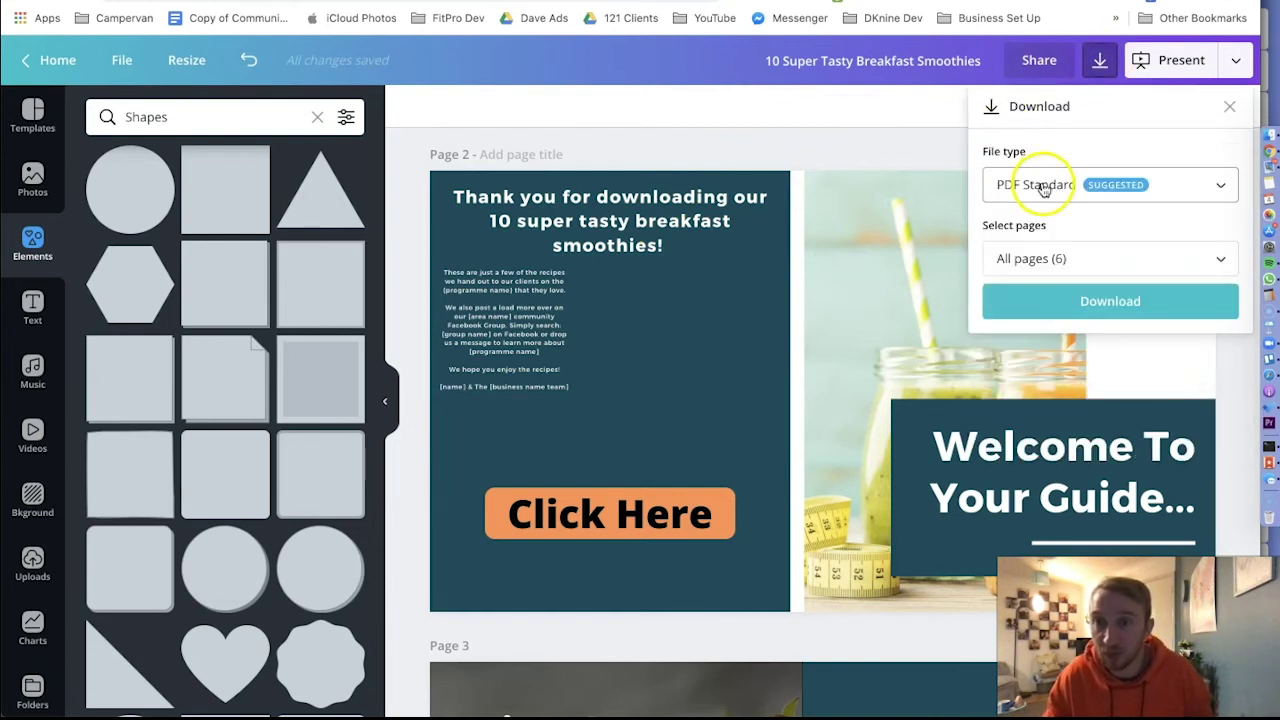
{"action": "left_click", "coordinate": [1085, 300]}
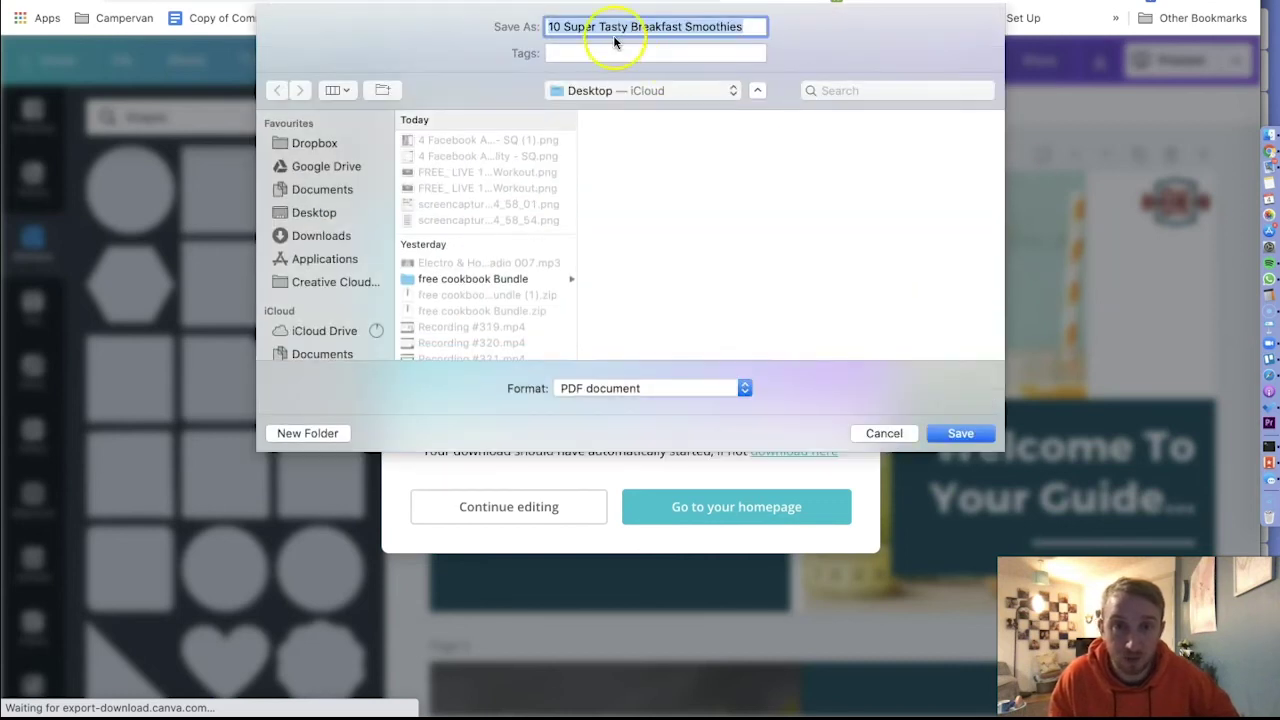
{"action": "left_click", "coordinate": [962, 433]}
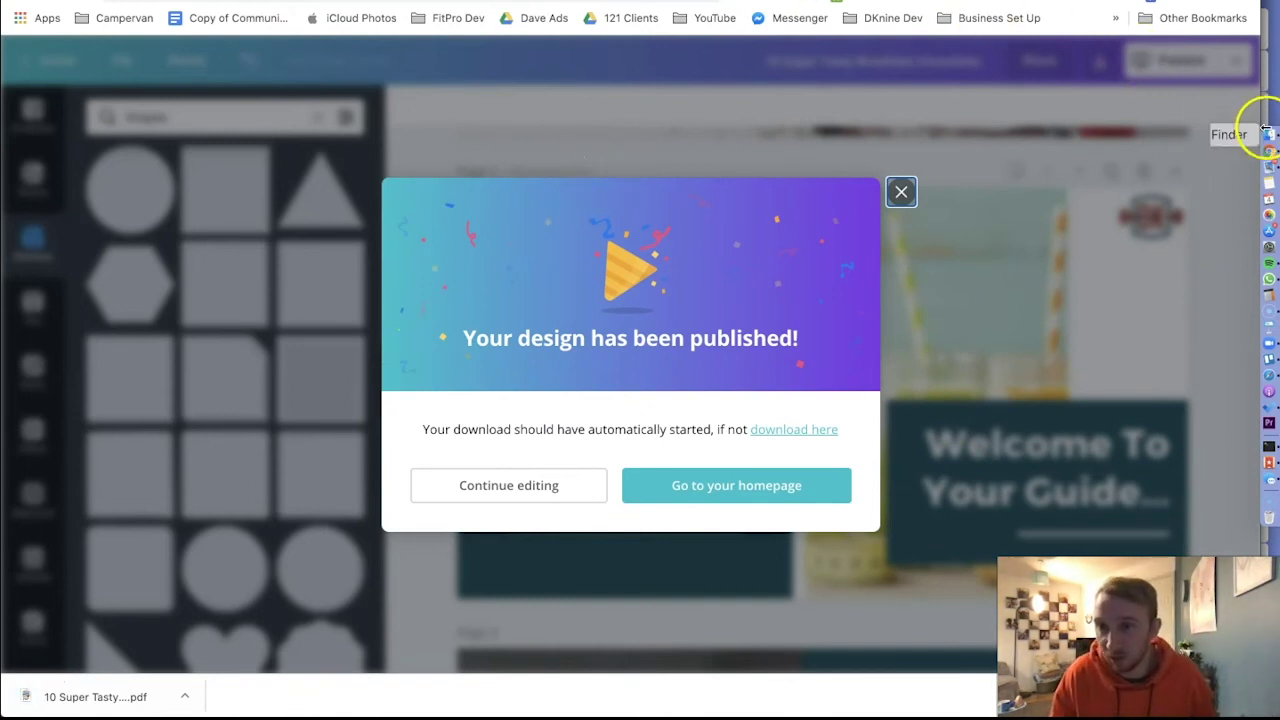
Step: Reveal 10 Super Tasty Breakfast Smoothies.pdf in Finder and preview its Click Here page
{"action": "left_click", "coordinate": [186, 697]}
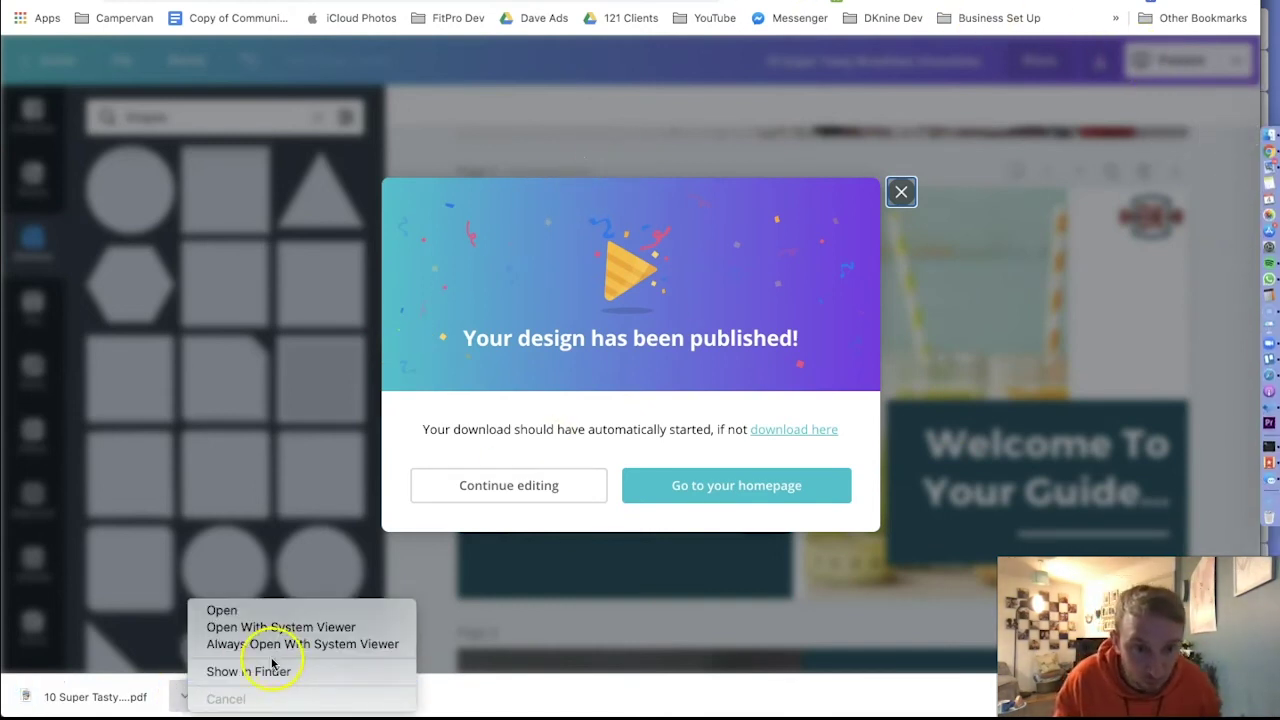
{"action": "left_click", "coordinate": [243, 674]}
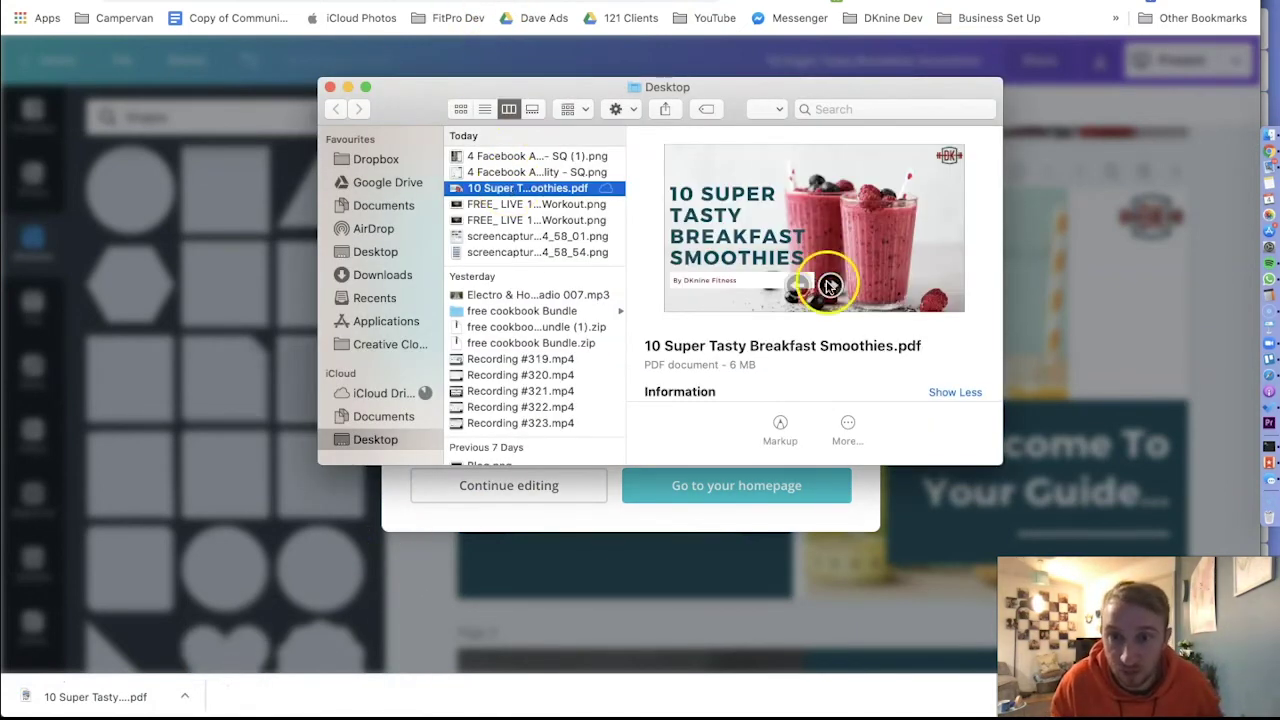
{"action": "left_click", "coordinate": [830, 286]}
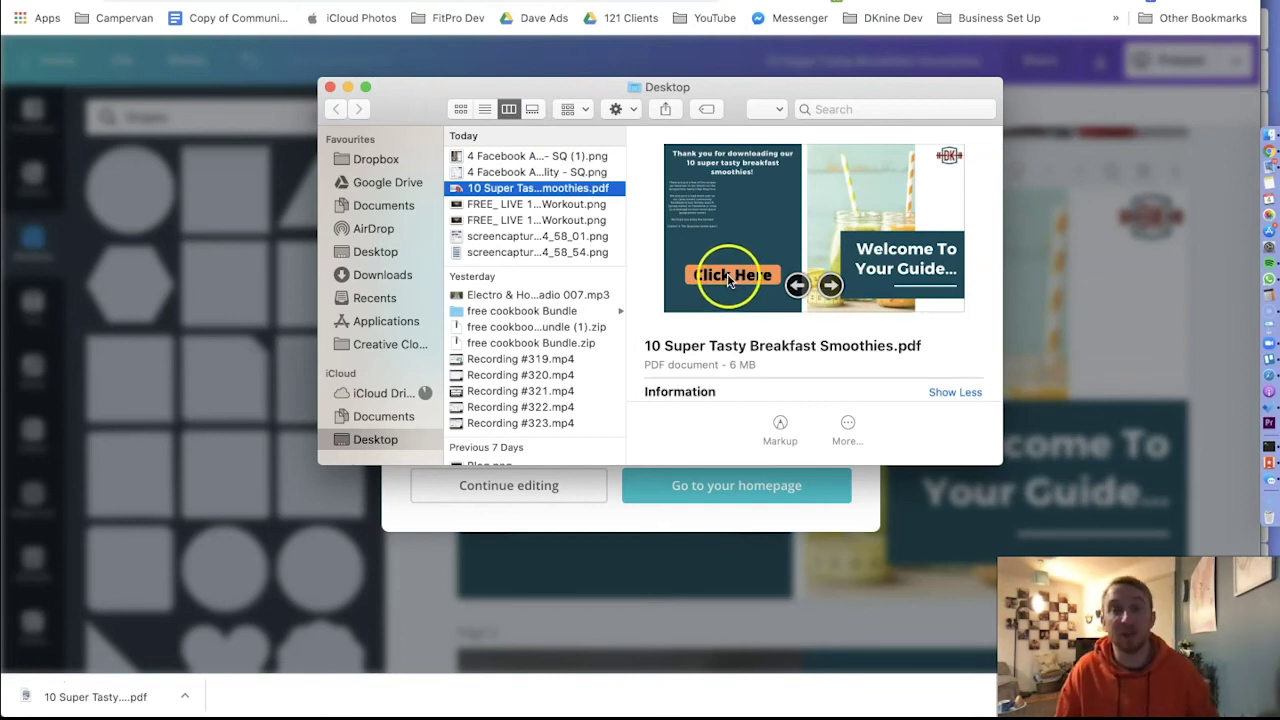
Step: Open the smoothies PDF in Preview and scroll down to page 2 with the Click Here button
{"action": "left_click_drag", "start_coordinate": [542, 192], "coordinate": [543, 194]}
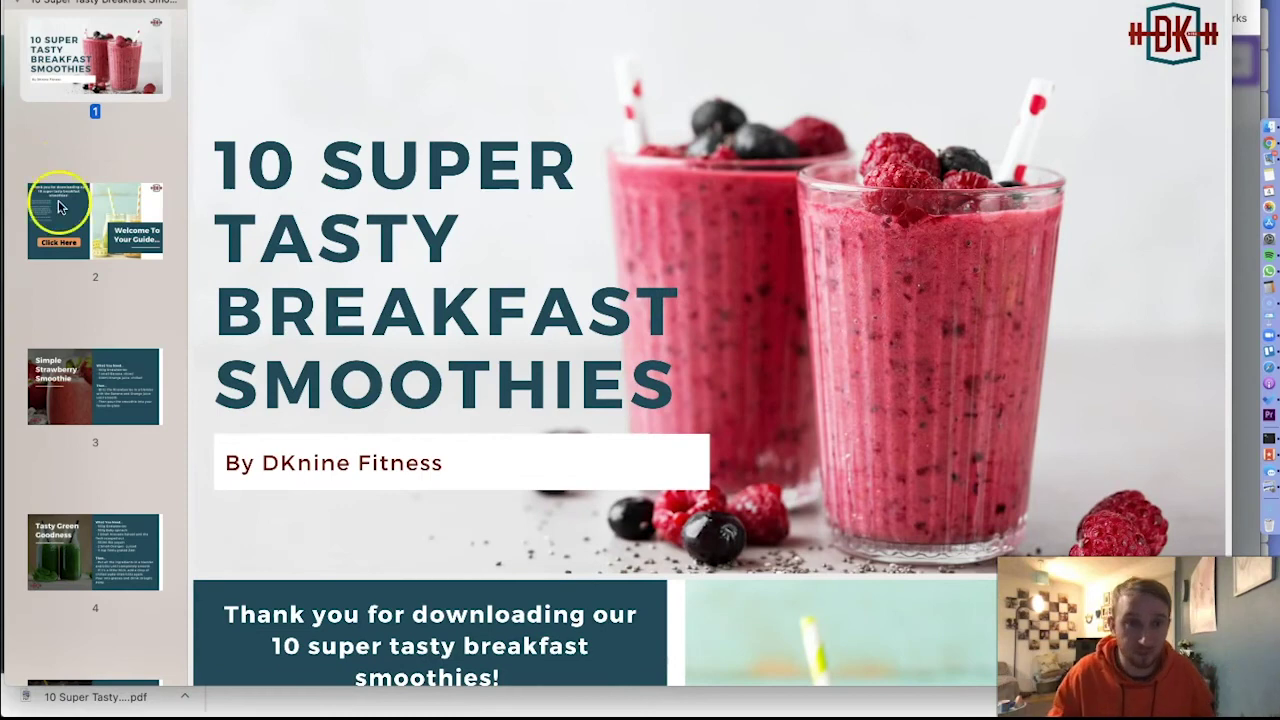
{"action": "scroll", "coordinate": [494, 205], "scroll_direction": "down", "scroll_amount": 10}
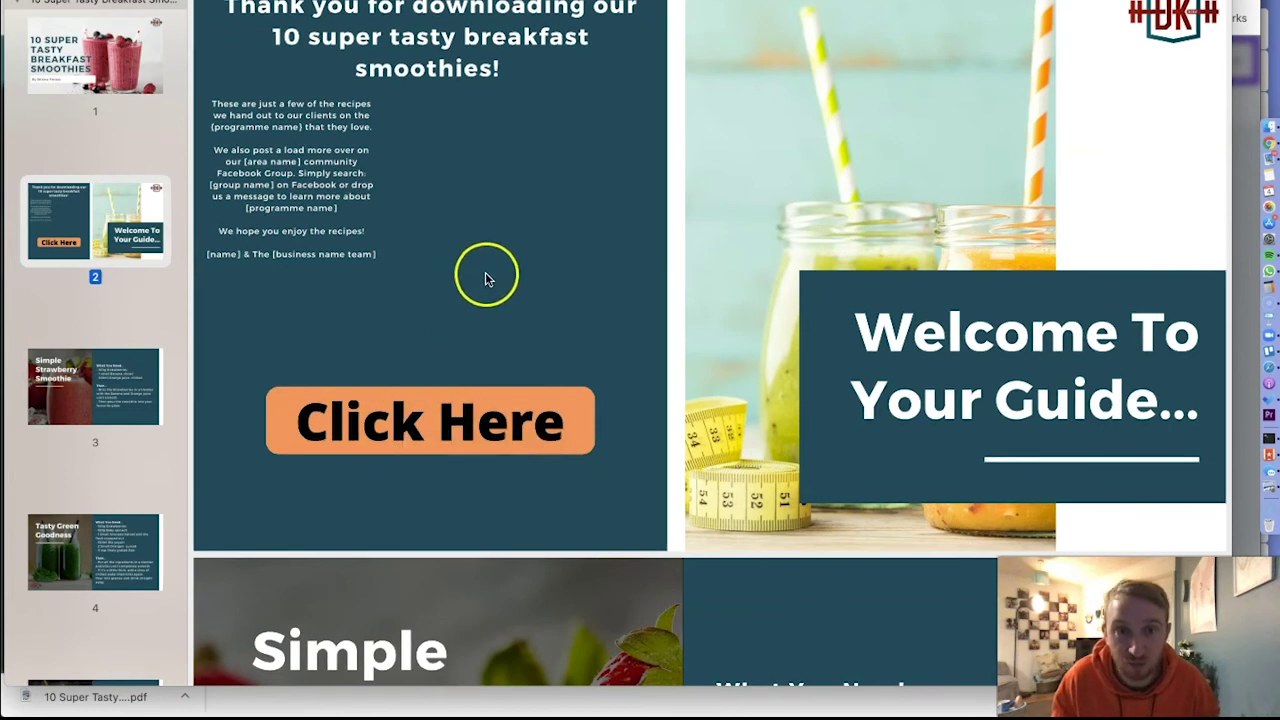
{"action": "left_click", "coordinate": [452, 417]}
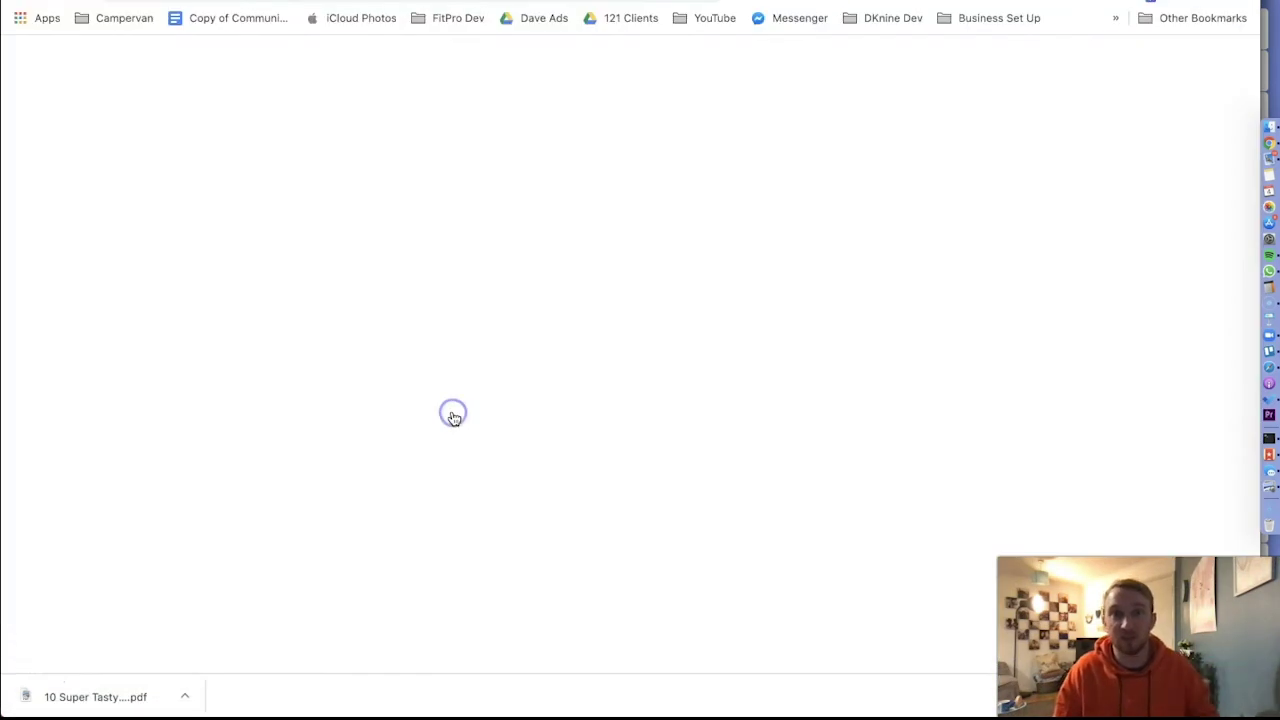